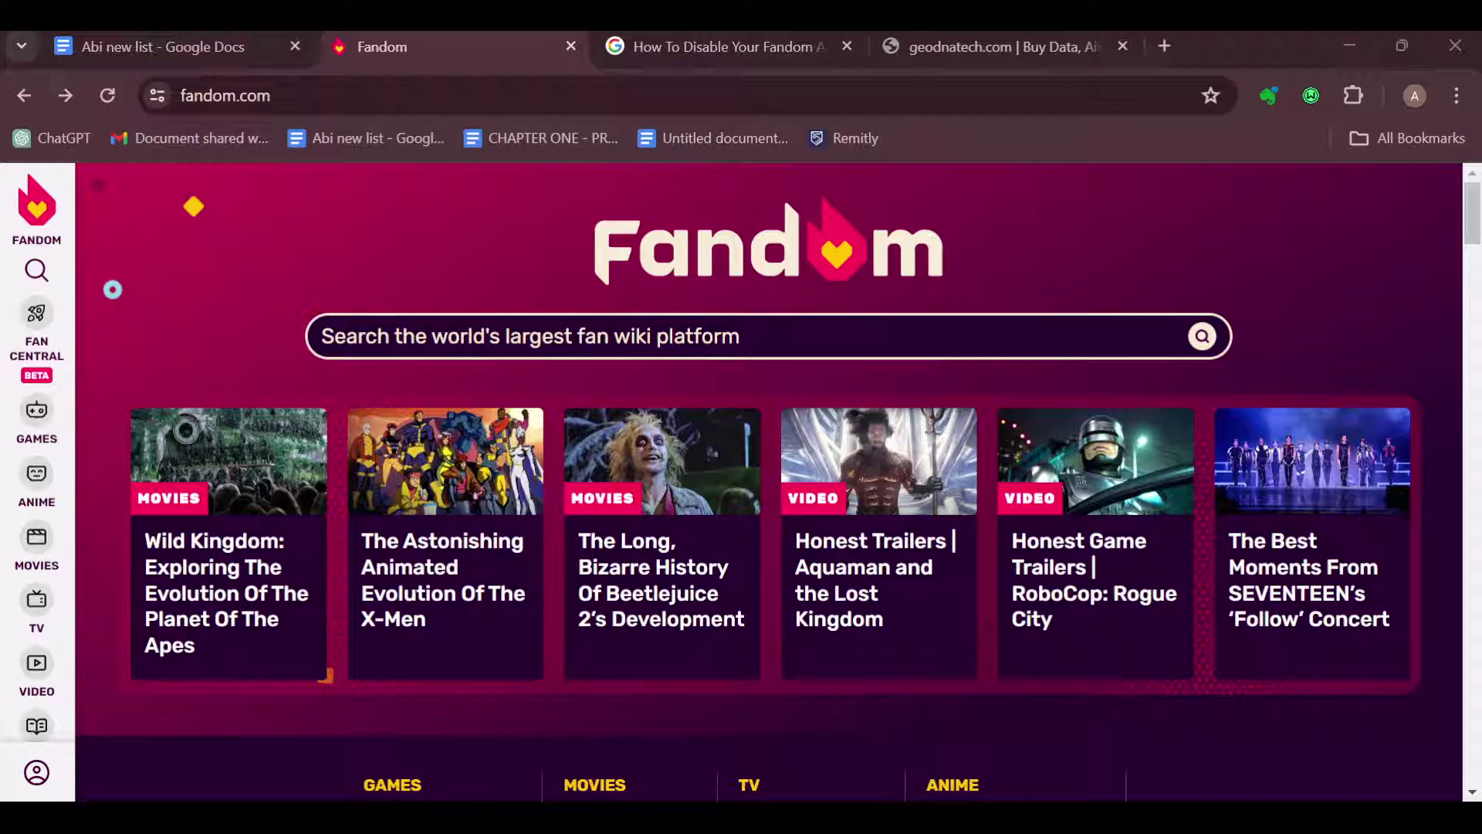
{"action": "scroll", "coordinate": [769, 481], "scroll_direction": "down", "scroll_amount": 3}
{"action": "scroll", "coordinate": [769, 481], "scroll_direction": "down", "scroll_amount": 3}
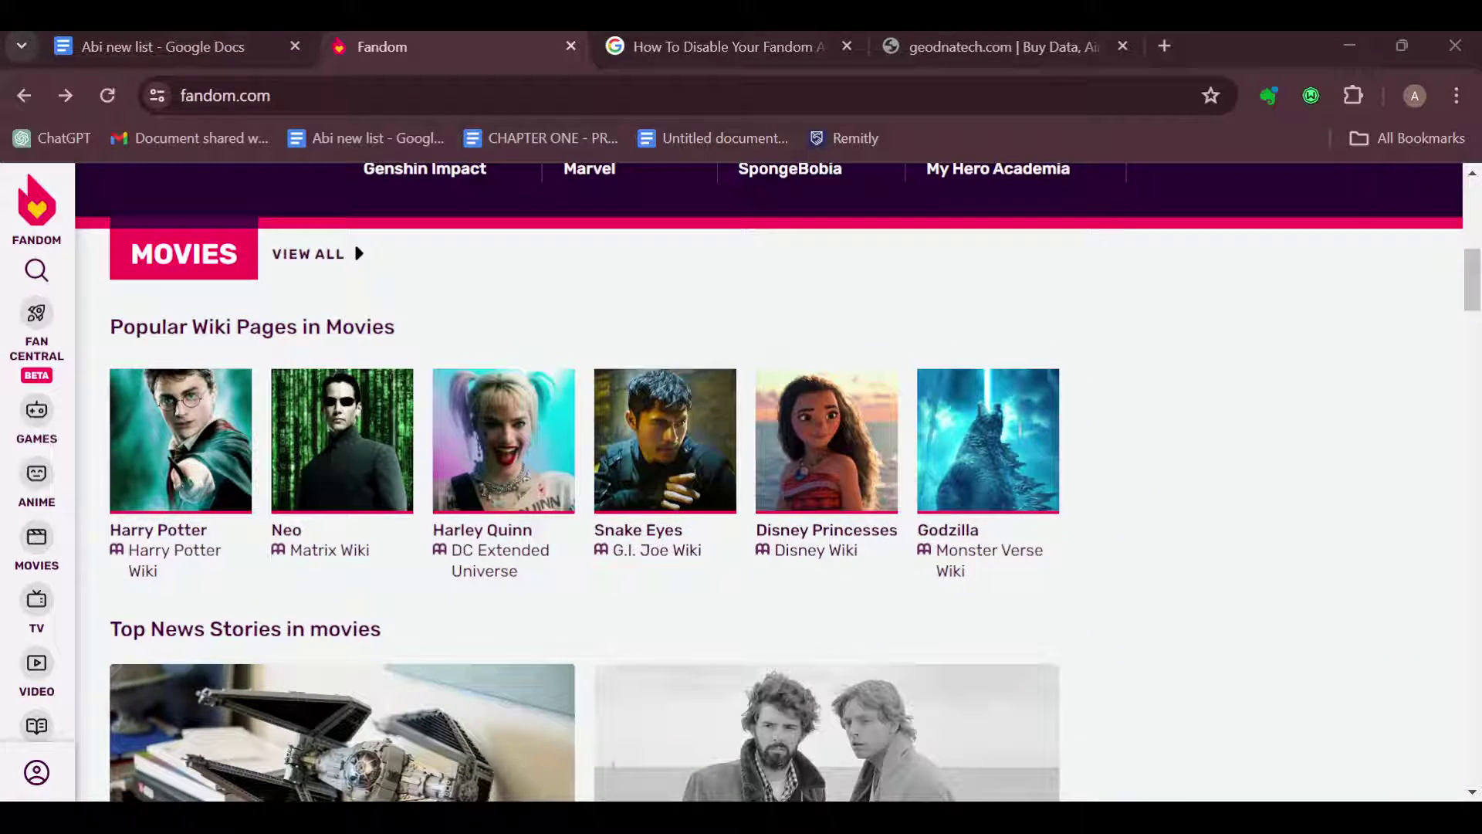
{"action": "scroll", "coordinate": [770, 481], "scroll_direction": "down", "scroll_amount": 3}
{"action": "scroll", "coordinate": [769, 481], "scroll_direction": "down", "scroll_amount": 3}
{"action": "scroll", "coordinate": [769, 481], "scroll_direction": "down", "scroll_amount": 4}
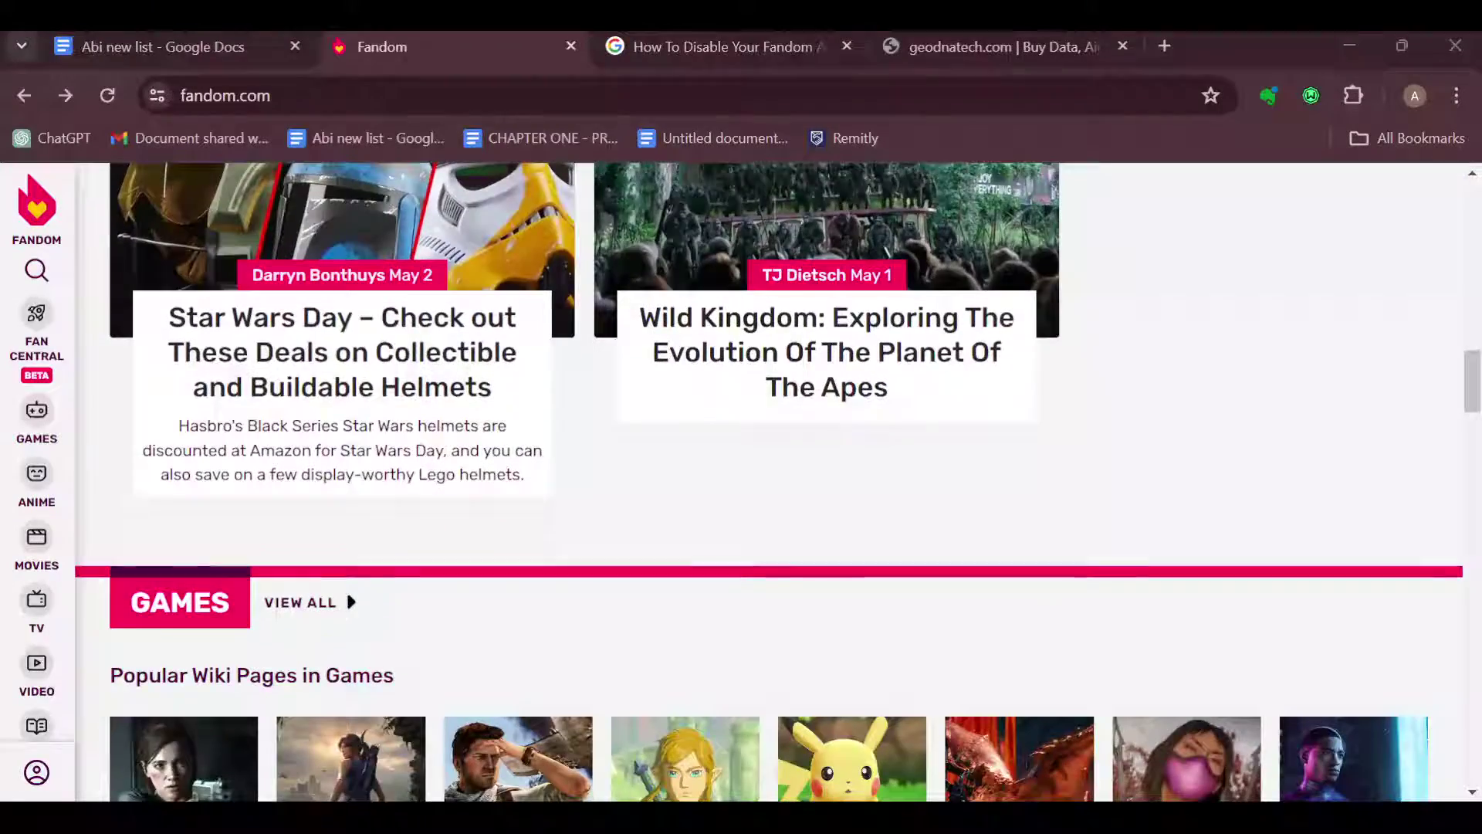
{"action": "scroll", "coordinate": [769, 480], "scroll_direction": "down", "scroll_amount": 3}
{"action": "scroll", "coordinate": [770, 481], "scroll_direction": "up", "scroll_amount": 5}
{"action": "scroll", "coordinate": [769, 480], "scroll_direction": "up", "scroll_amount": 5}
{"action": "scroll", "coordinate": [769, 481], "scroll_direction": "up", "scroll_amount": 10}
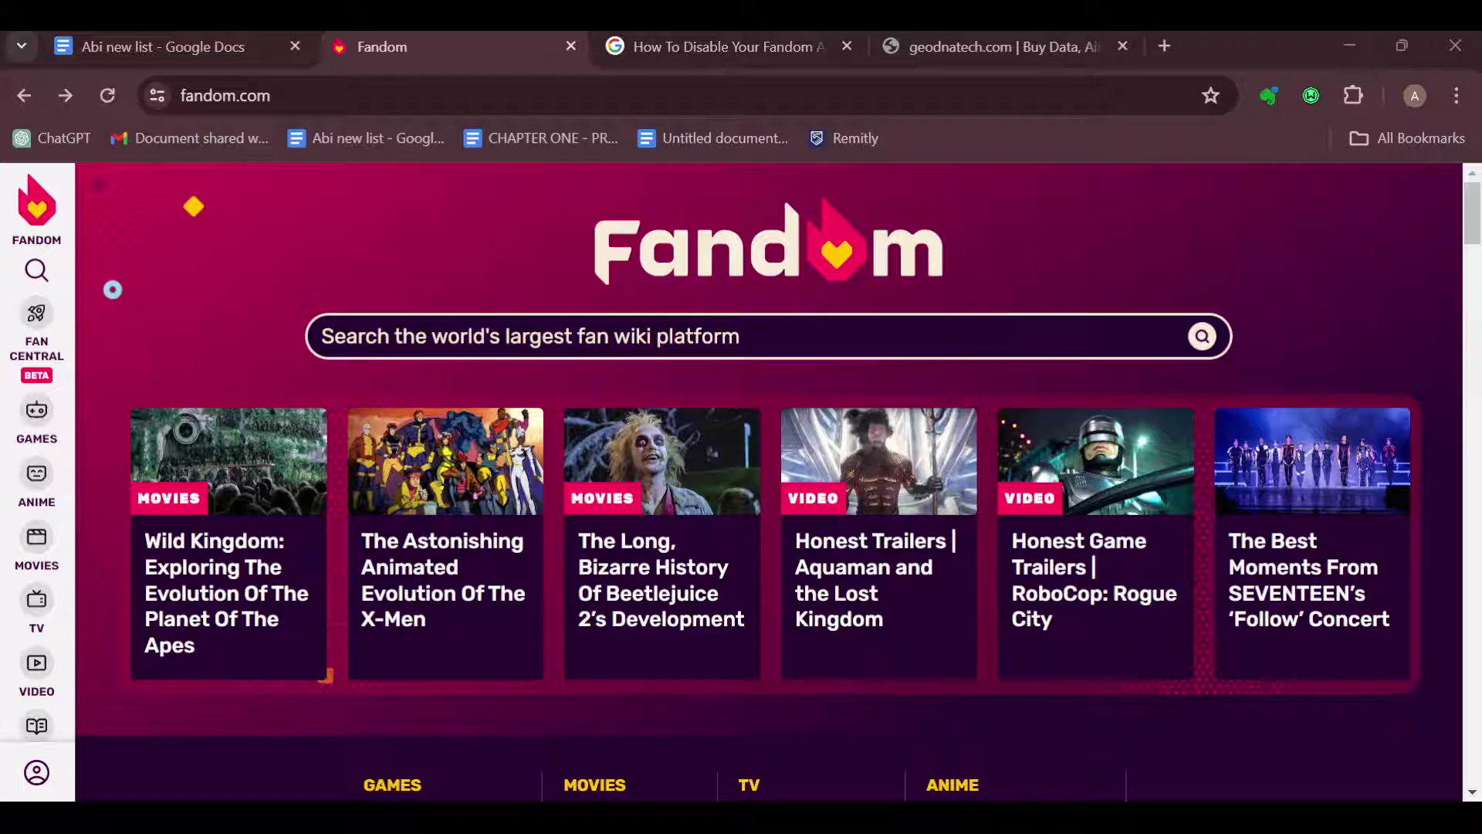
{"action": "scroll", "coordinate": [769, 481], "scroll_direction": "down", "scroll_amount": 1}
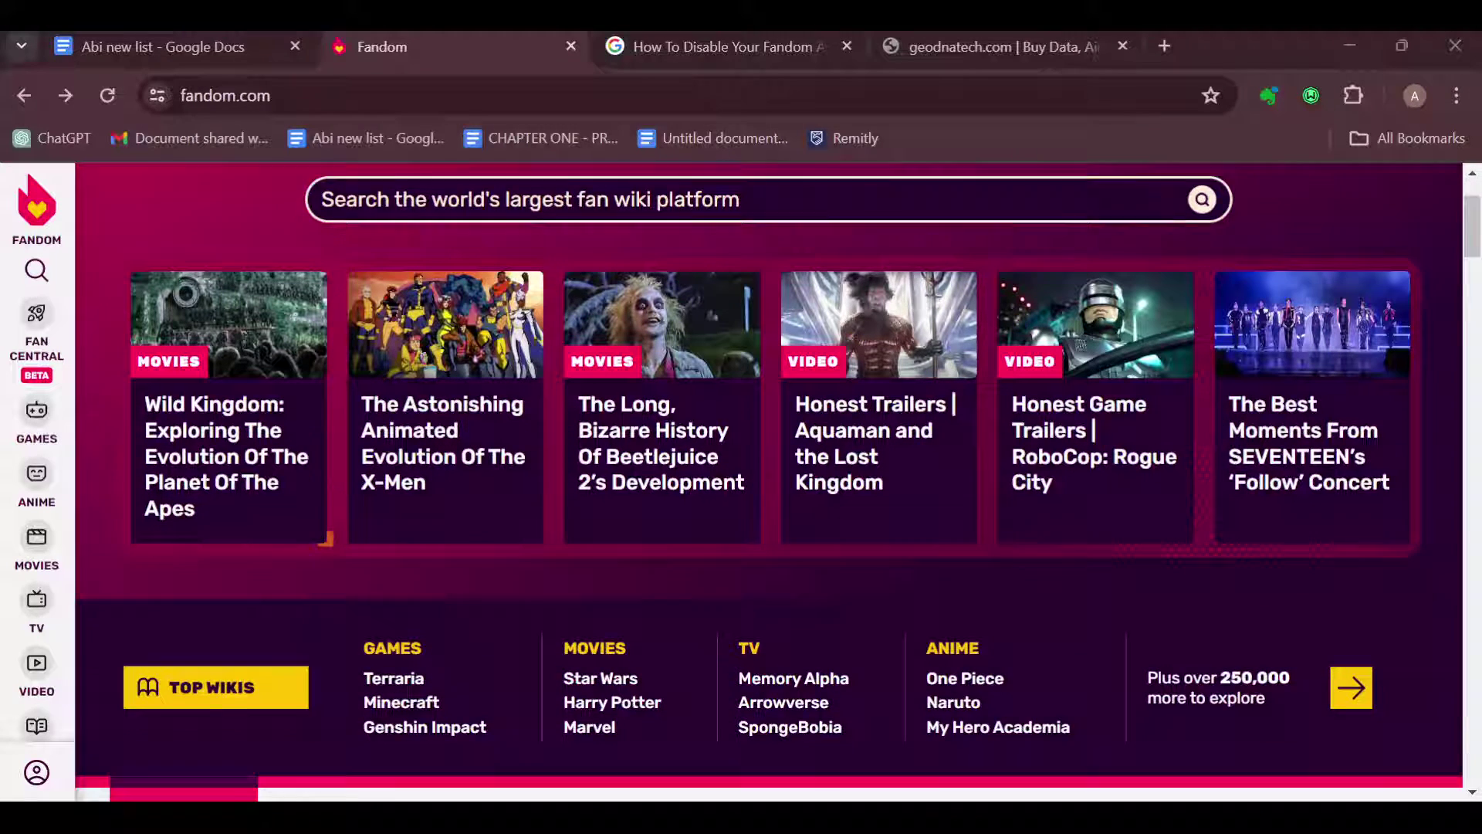
{"action": "scroll", "coordinate": [769, 481], "scroll_direction": "down", "scroll_amount": 1}
{"action": "scroll", "coordinate": [769, 480], "scroll_direction": "up", "scroll_amount": 2}
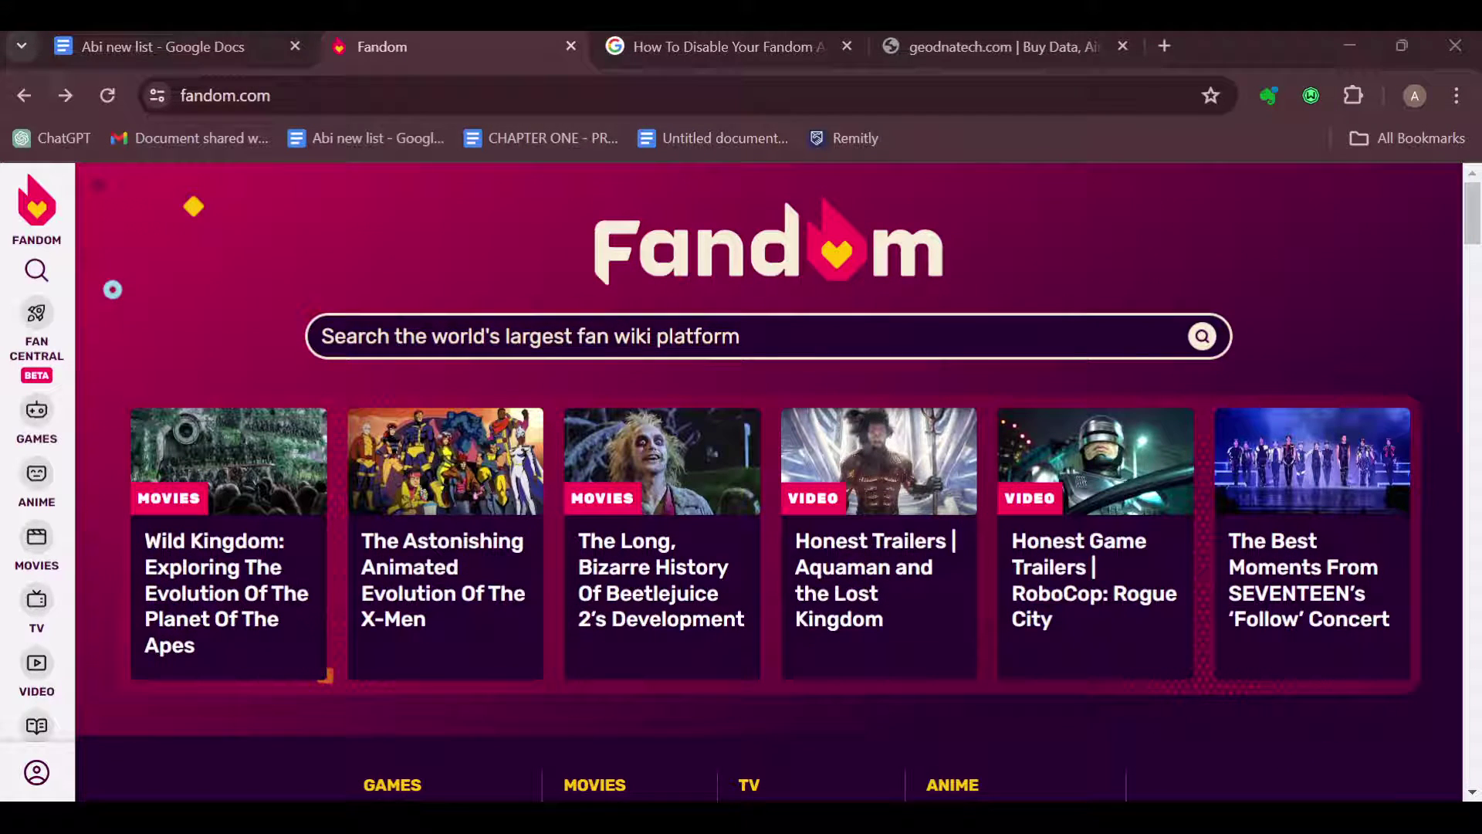
{"action": "scroll", "coordinate": [769, 481], "scroll_direction": "down", "scroll_amount": 1}
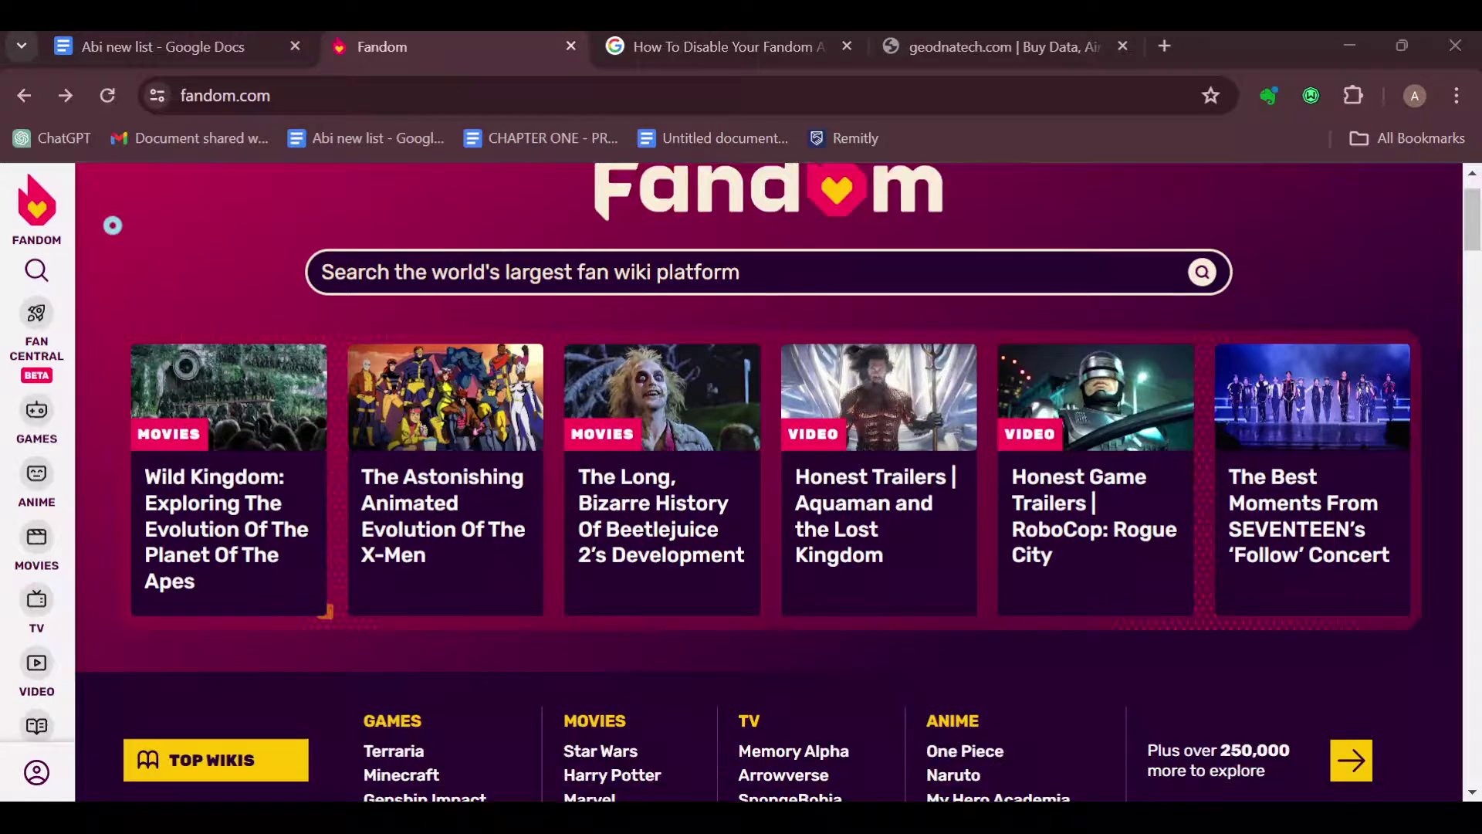
{"action": "scroll", "coordinate": [769, 481], "scroll_direction": "down", "scroll_amount": 1}
{"action": "scroll", "coordinate": [769, 481], "scroll_direction": "up", "scroll_amount": 2}
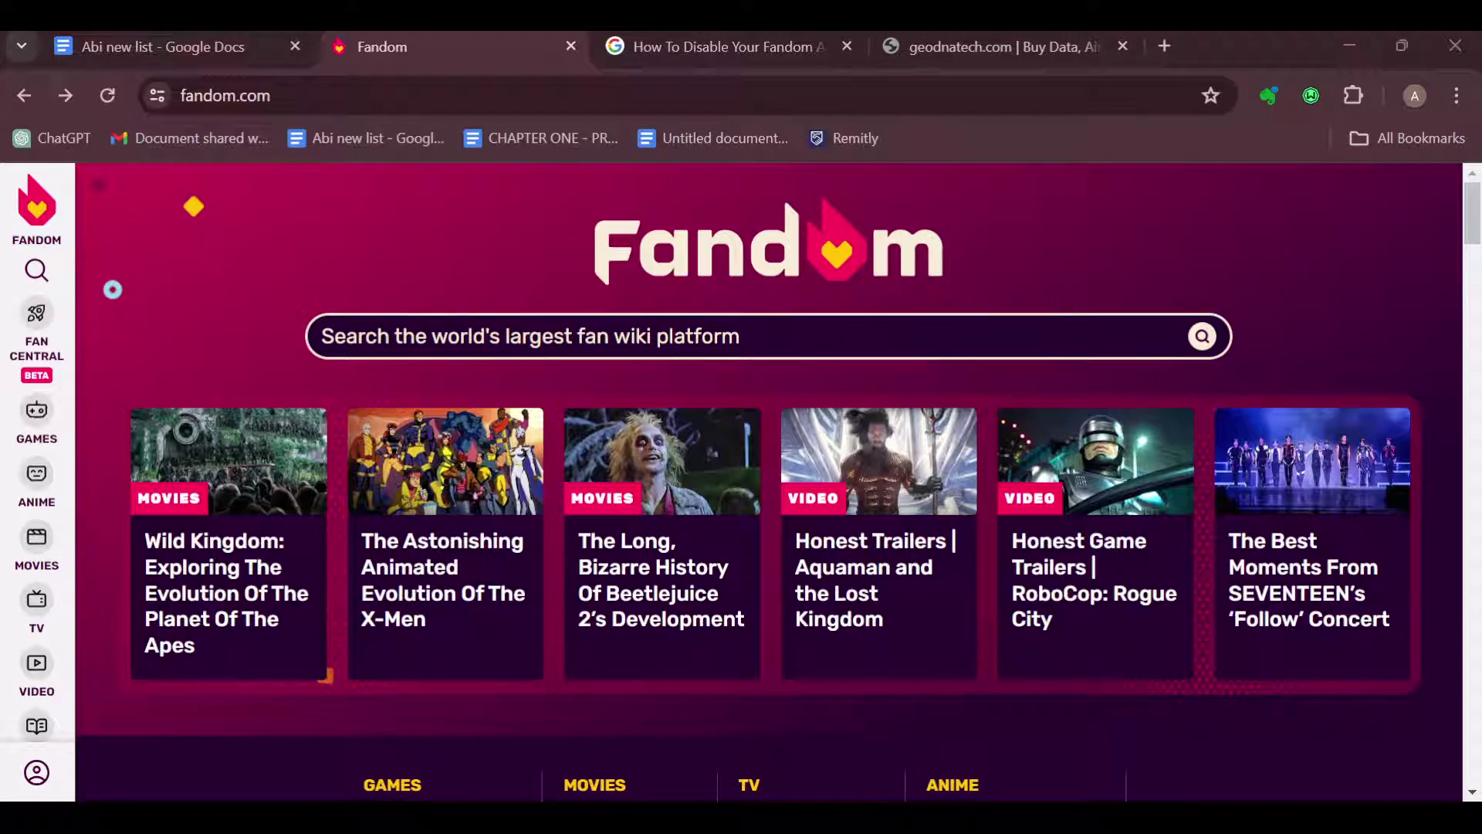
{"action": "scroll", "coordinate": [769, 481], "scroll_direction": "down", "scroll_amount": 1}
{"action": "scroll", "coordinate": [769, 481], "scroll_direction": "down", "scroll_amount": 1}
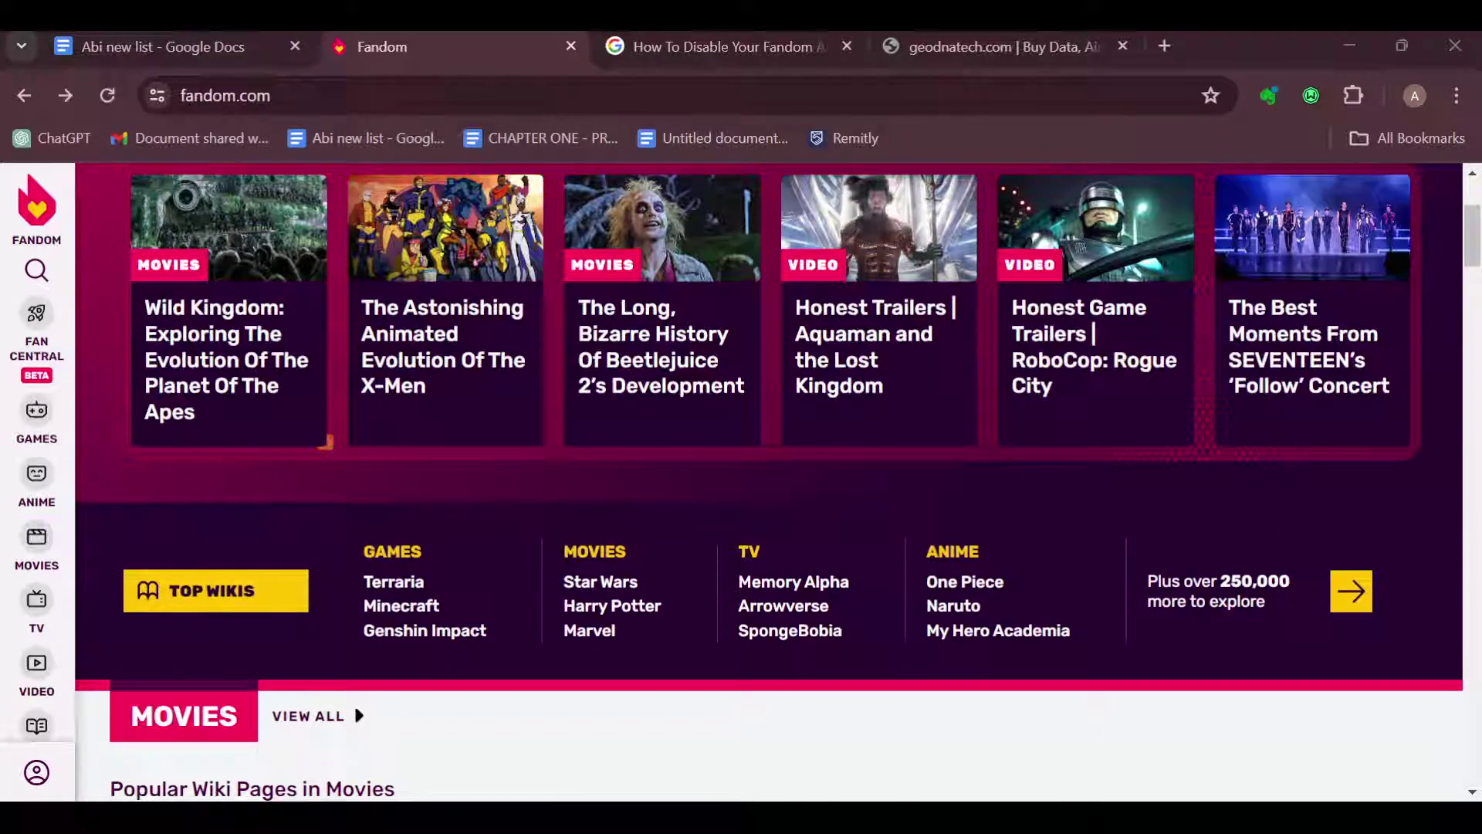
{"action": "scroll", "coordinate": [769, 480], "scroll_direction": "down", "scroll_amount": 4}
{"action": "scroll", "coordinate": [769, 480], "scroll_direction": "up", "scroll_amount": 1}
{"action": "scroll", "coordinate": [769, 481], "scroll_direction": "down", "scroll_amount": 3}
{"action": "scroll", "coordinate": [784, 457], "scroll_direction": "up", "scroll_amount": 2}
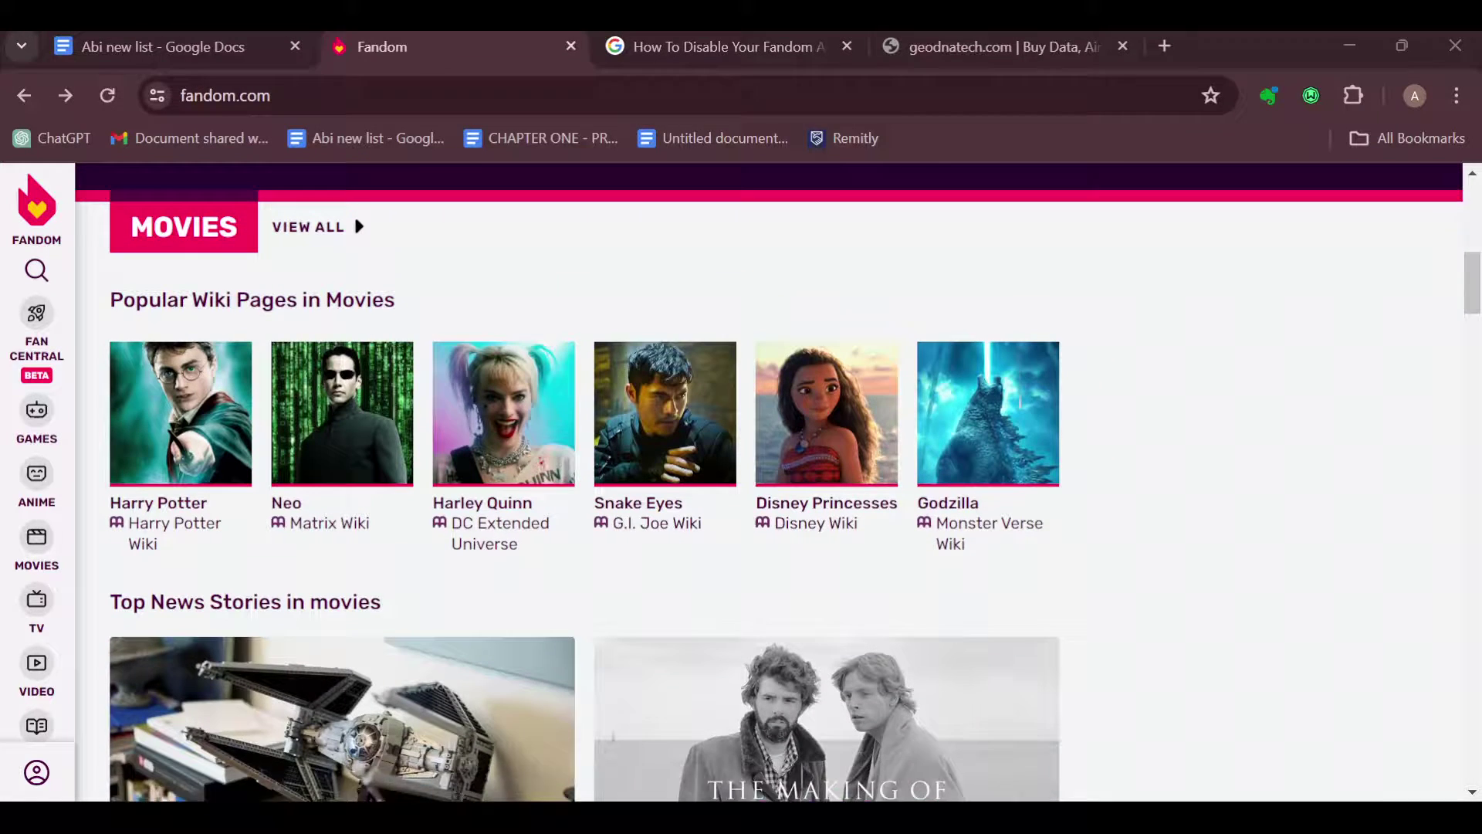
Open the Disney Princesses card under Popular Wiki Pages in Movies and browse the article
{"action": "left_click", "coordinate": [784, 457]}
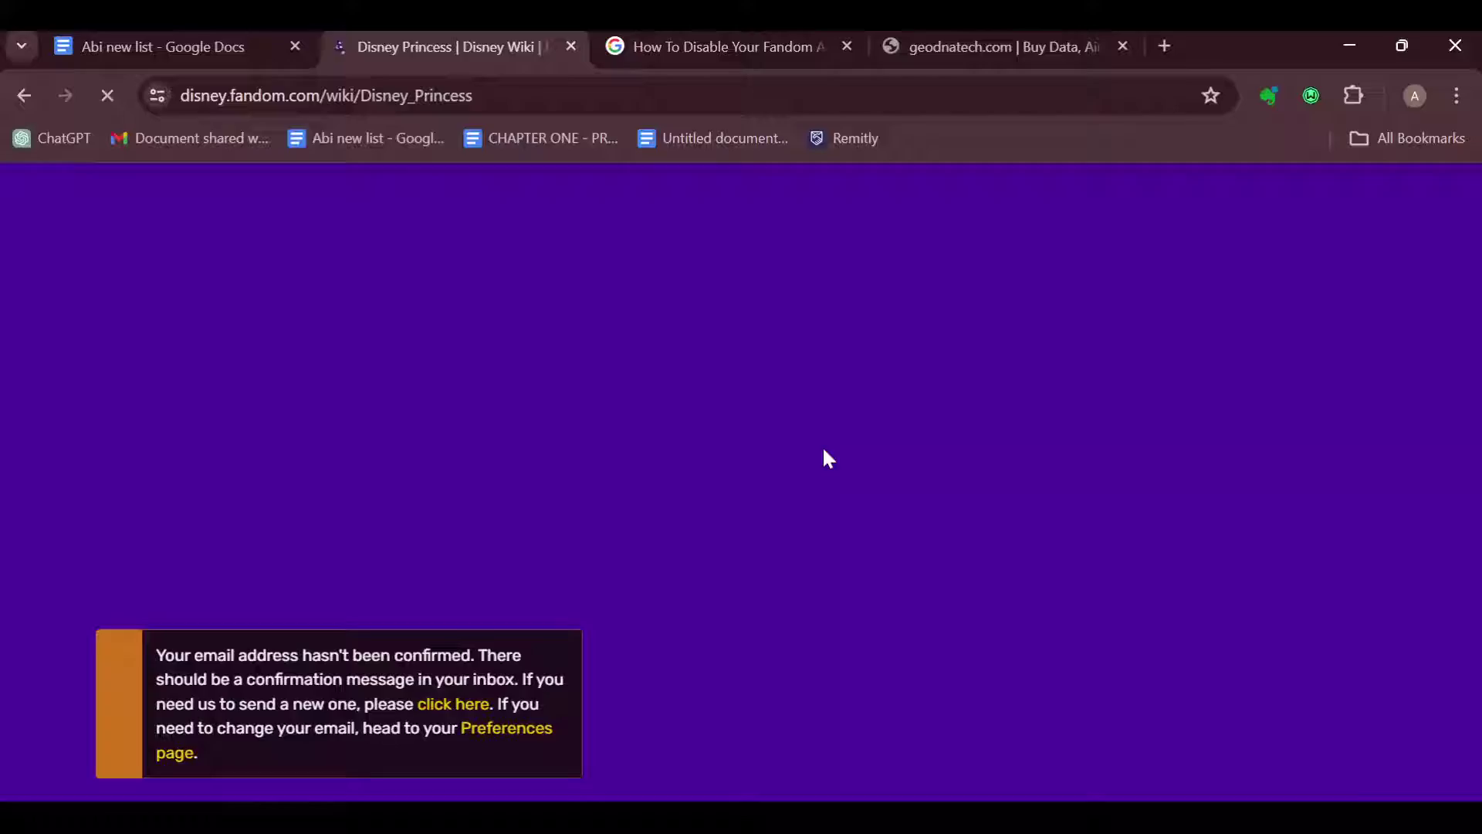
{"action": "scroll", "coordinate": [863, 481], "scroll_direction": "down", "scroll_amount": 3}
{"action": "scroll", "coordinate": [863, 480], "scroll_direction": "down", "scroll_amount": 3}
{"action": "scroll", "coordinate": [794, 502], "scroll_direction": "down", "scroll_amount": 3}
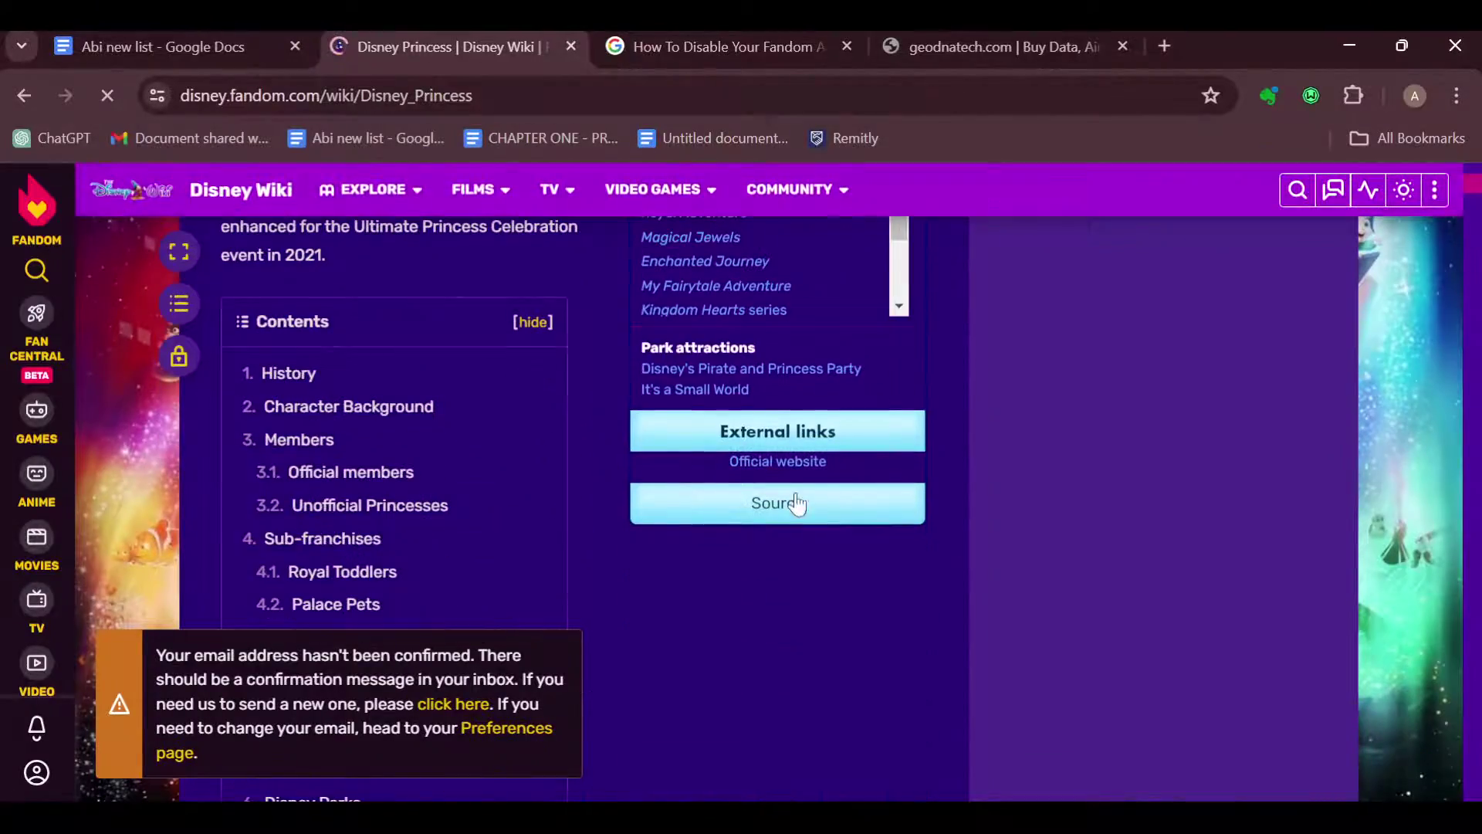
{"action": "scroll", "coordinate": [596, 423], "scroll_direction": "down", "scroll_amount": 3}
{"action": "scroll", "coordinate": [597, 423], "scroll_direction": "down", "scroll_amount": 5}
{"action": "scroll", "coordinate": [597, 423], "scroll_direction": "down", "scroll_amount": 3}
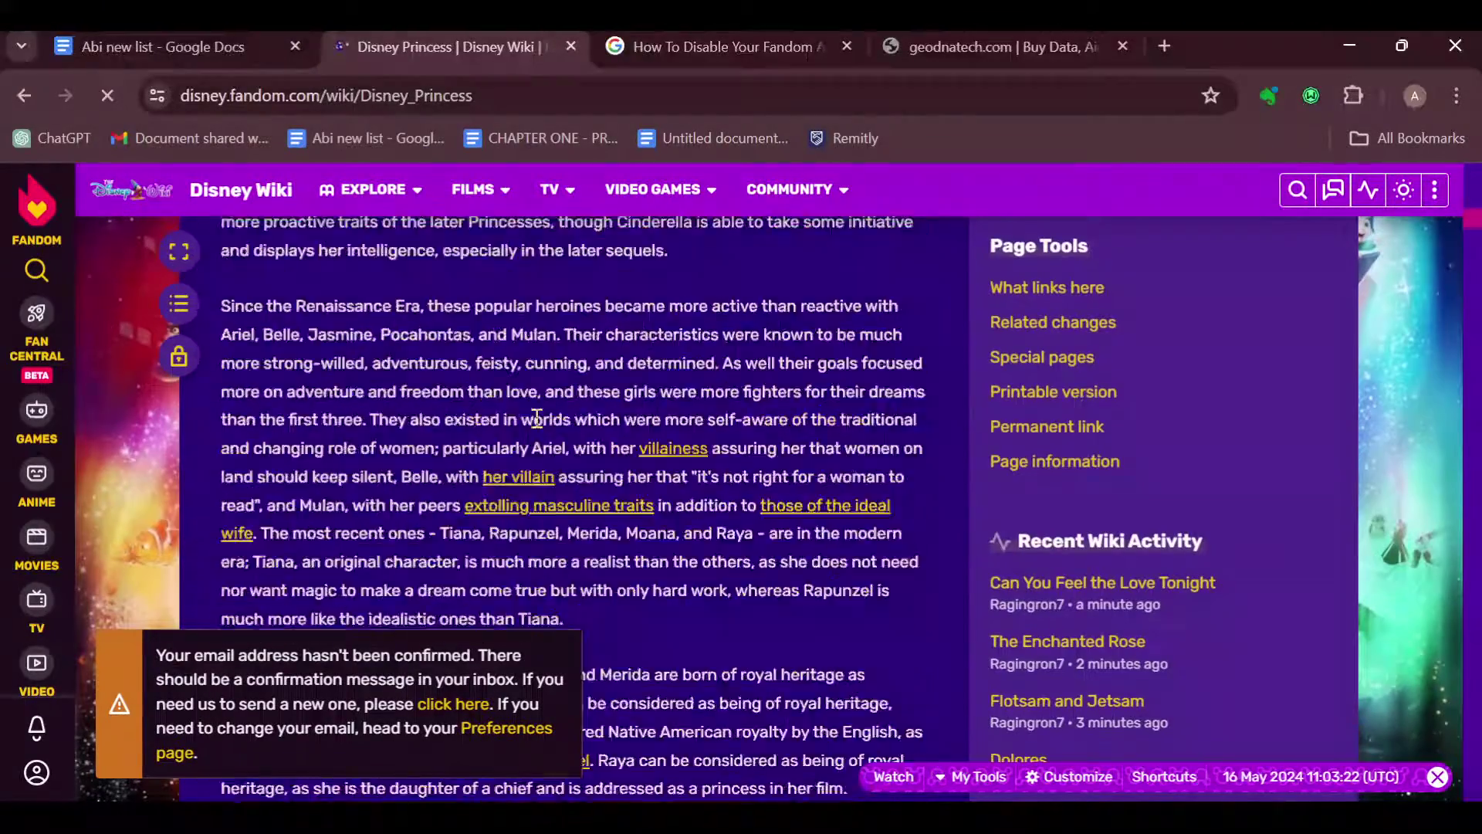
{"action": "scroll", "coordinate": [597, 422], "scroll_direction": "down", "scroll_amount": 2}
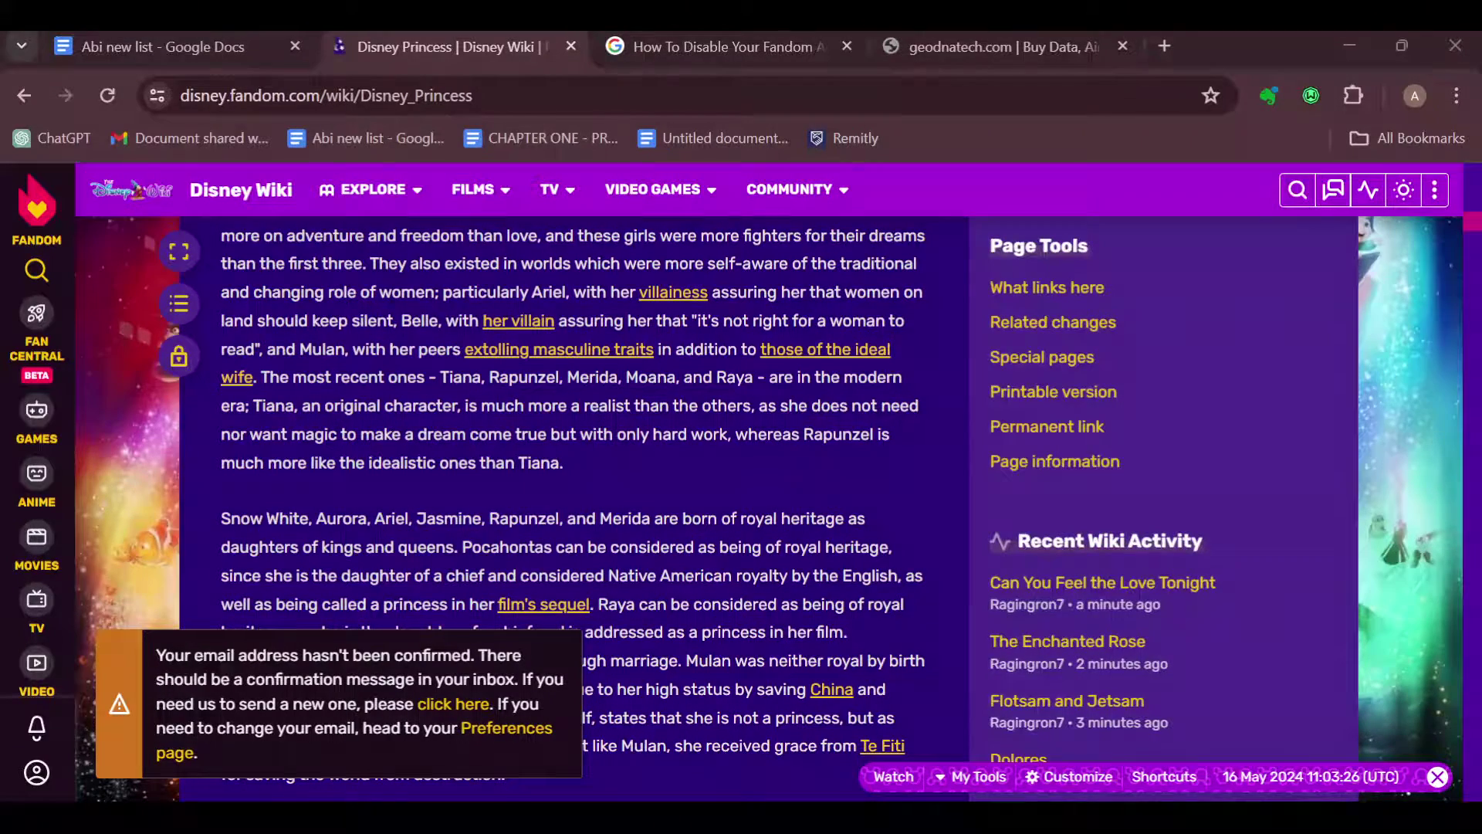
{"action": "scroll", "coordinate": [573, 498], "scroll_direction": "down", "scroll_amount": 3}
{"action": "scroll", "coordinate": [574, 510], "scroll_direction": "down", "scroll_amount": 3}
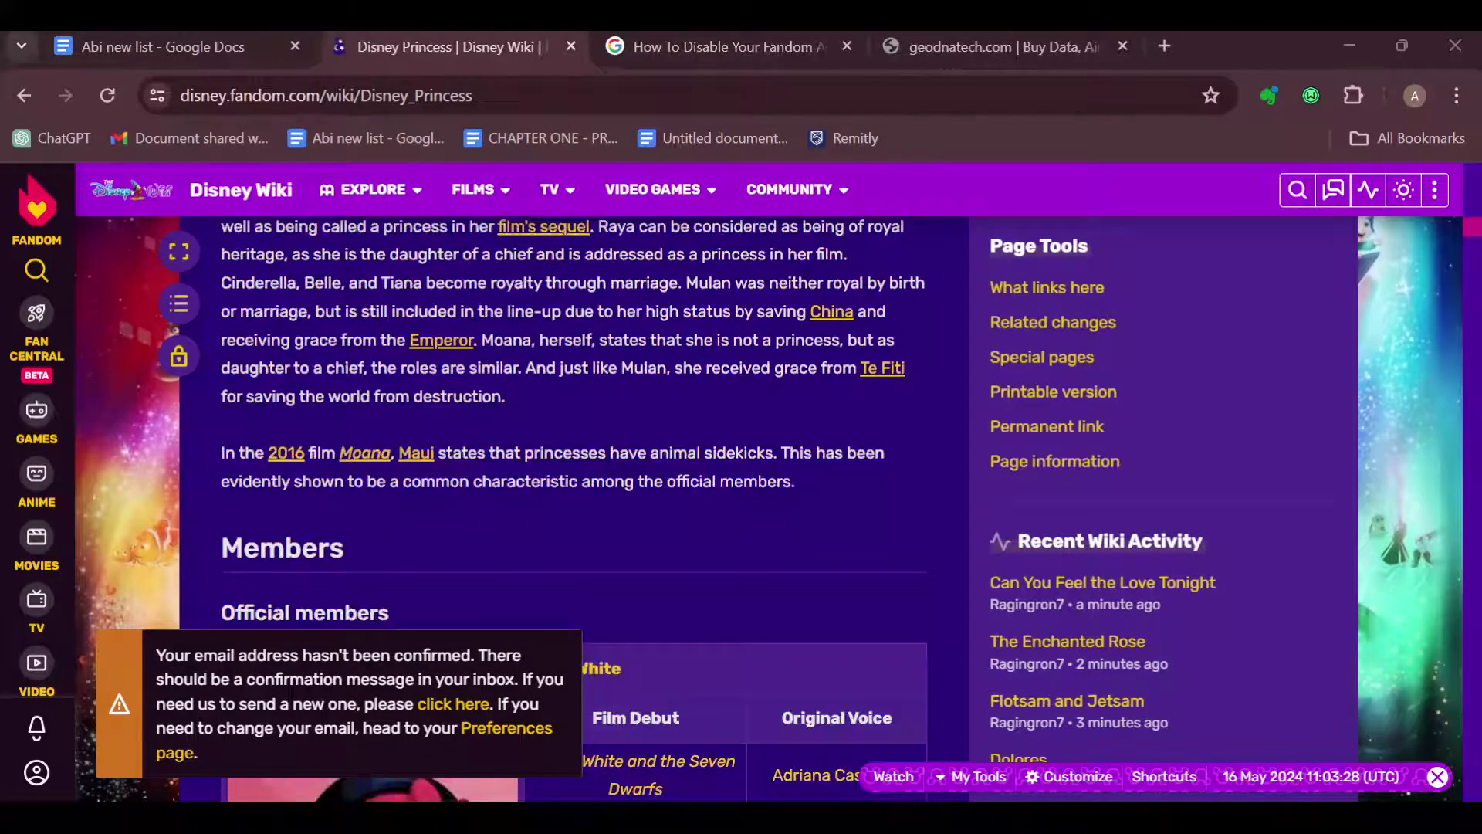
{"action": "scroll", "coordinate": [573, 511], "scroll_direction": "down", "scroll_amount": 2}
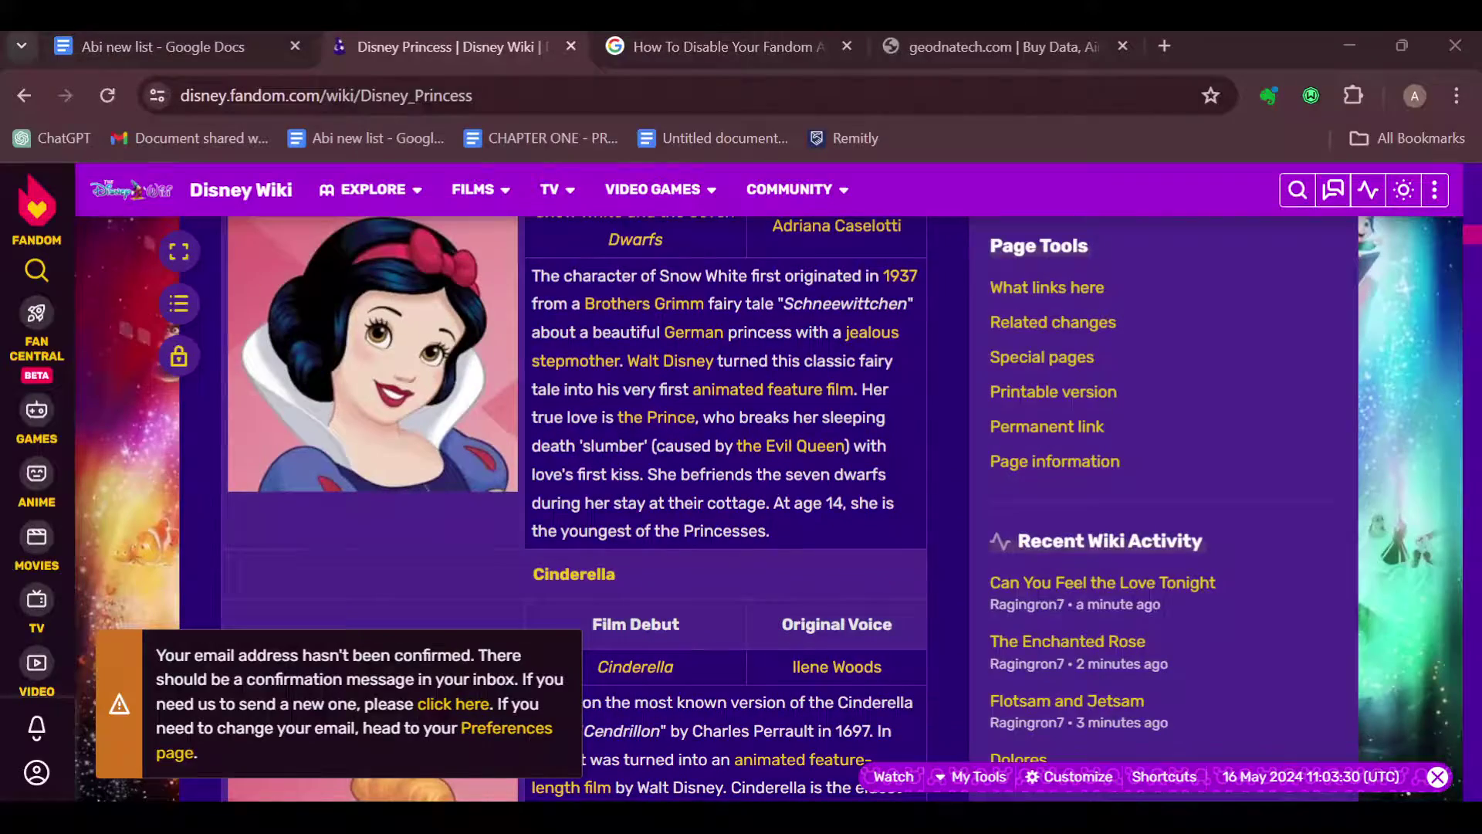
{"action": "scroll", "coordinate": [574, 509], "scroll_direction": "down", "scroll_amount": 1}
{"action": "scroll", "coordinate": [574, 510], "scroll_direction": "up", "scroll_amount": 2}
{"action": "scroll", "coordinate": [573, 498], "scroll_direction": "up", "scroll_amount": 5}
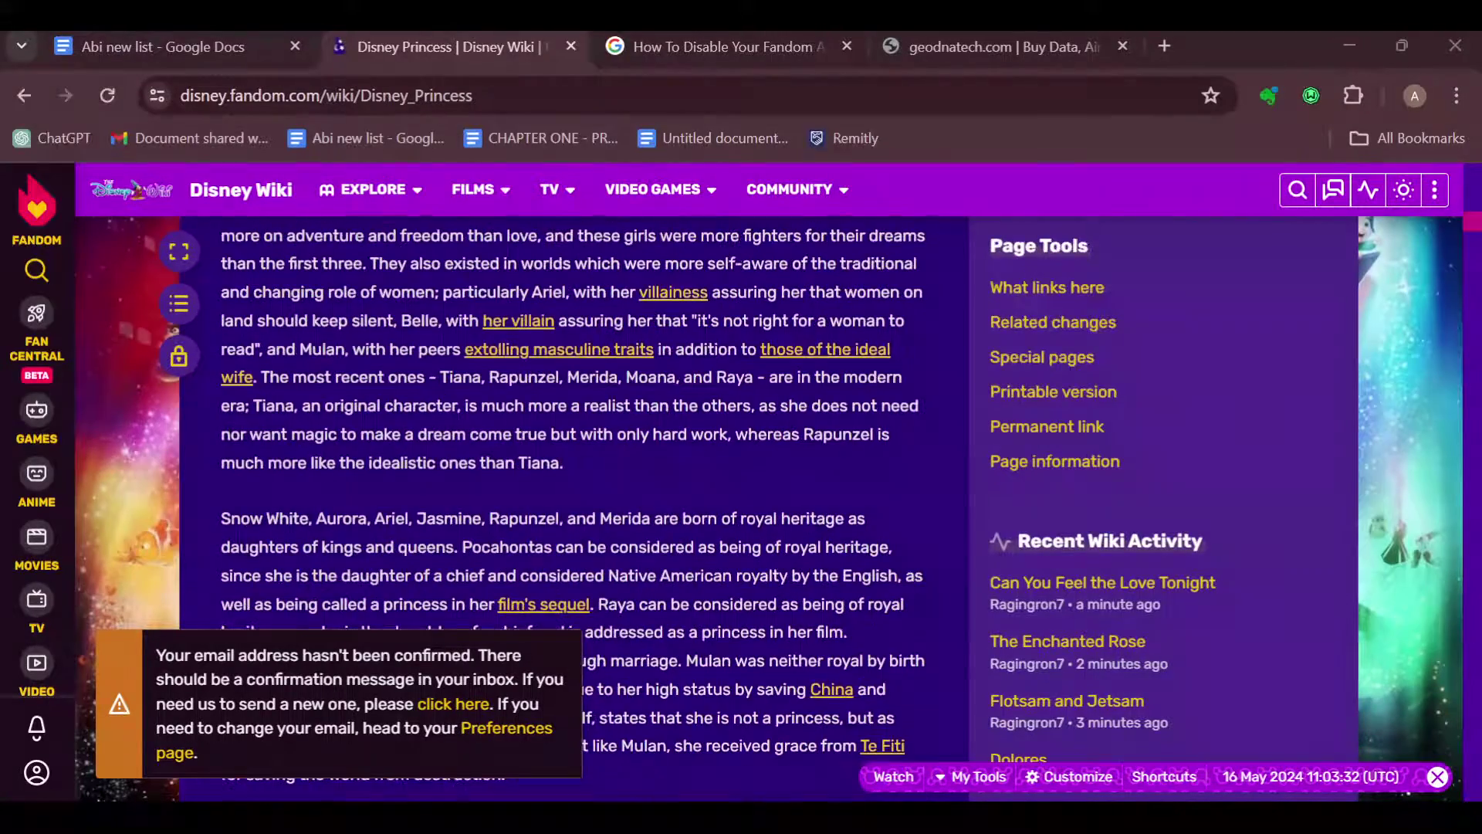
{"action": "scroll", "coordinate": [573, 499], "scroll_direction": "up", "scroll_amount": 2}
{"action": "scroll", "coordinate": [573, 499], "scroll_direction": "up", "scroll_amount": 4}
{"action": "scroll", "coordinate": [573, 498], "scroll_direction": "up", "scroll_amount": 5}
{"action": "scroll", "coordinate": [573, 498], "scroll_direction": "up", "scroll_amount": 5}
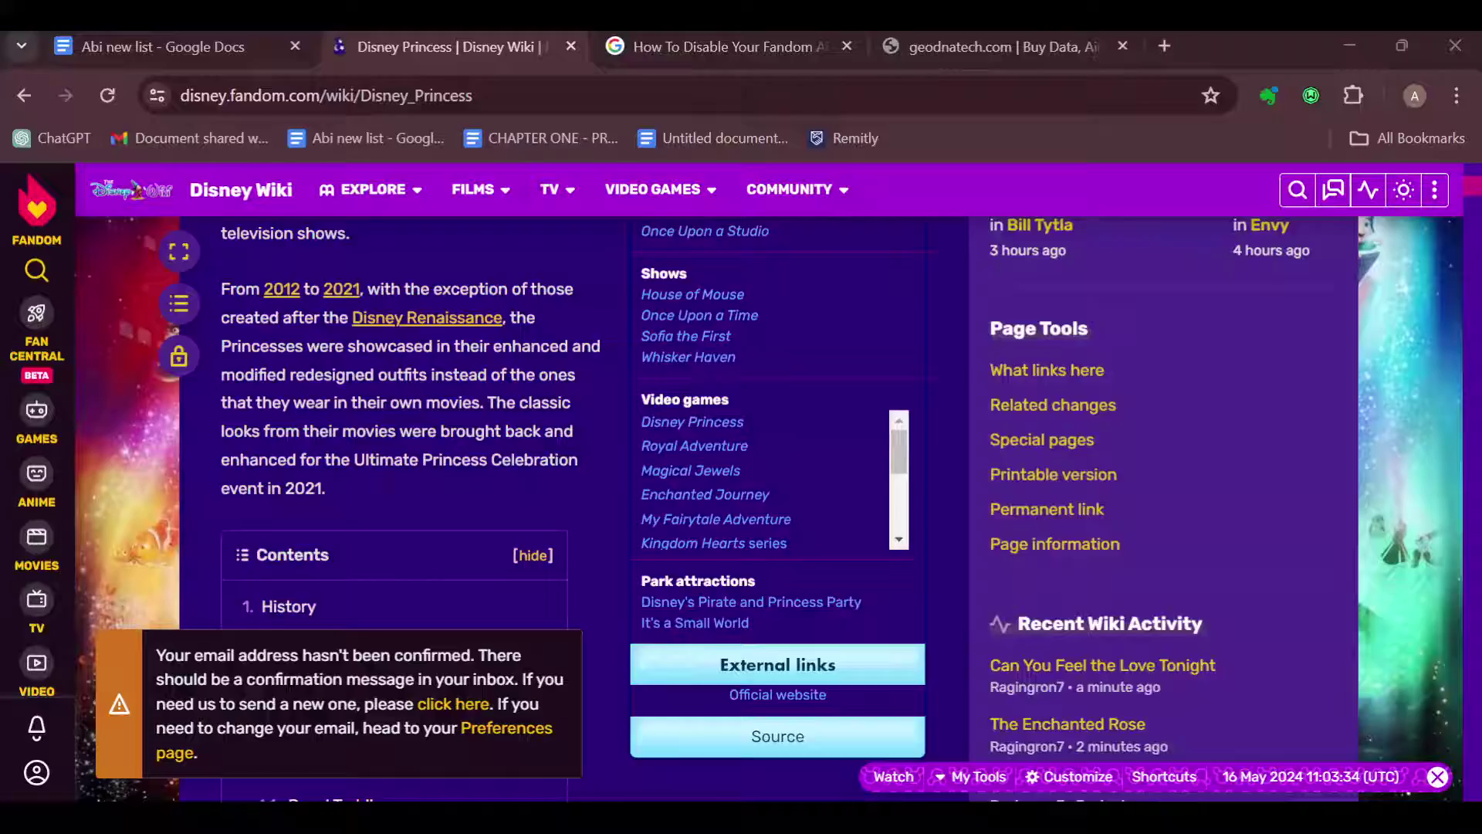
{"action": "scroll", "coordinate": [574, 498], "scroll_direction": "up", "scroll_amount": 5}
{"action": "scroll", "coordinate": [573, 498], "scroll_direction": "up", "scroll_amount": 1}
{"action": "scroll", "coordinate": [574, 498], "scroll_direction": "down", "scroll_amount": 2}
{"action": "scroll", "coordinate": [463, 440], "scroll_direction": "down", "scroll_amount": 4}
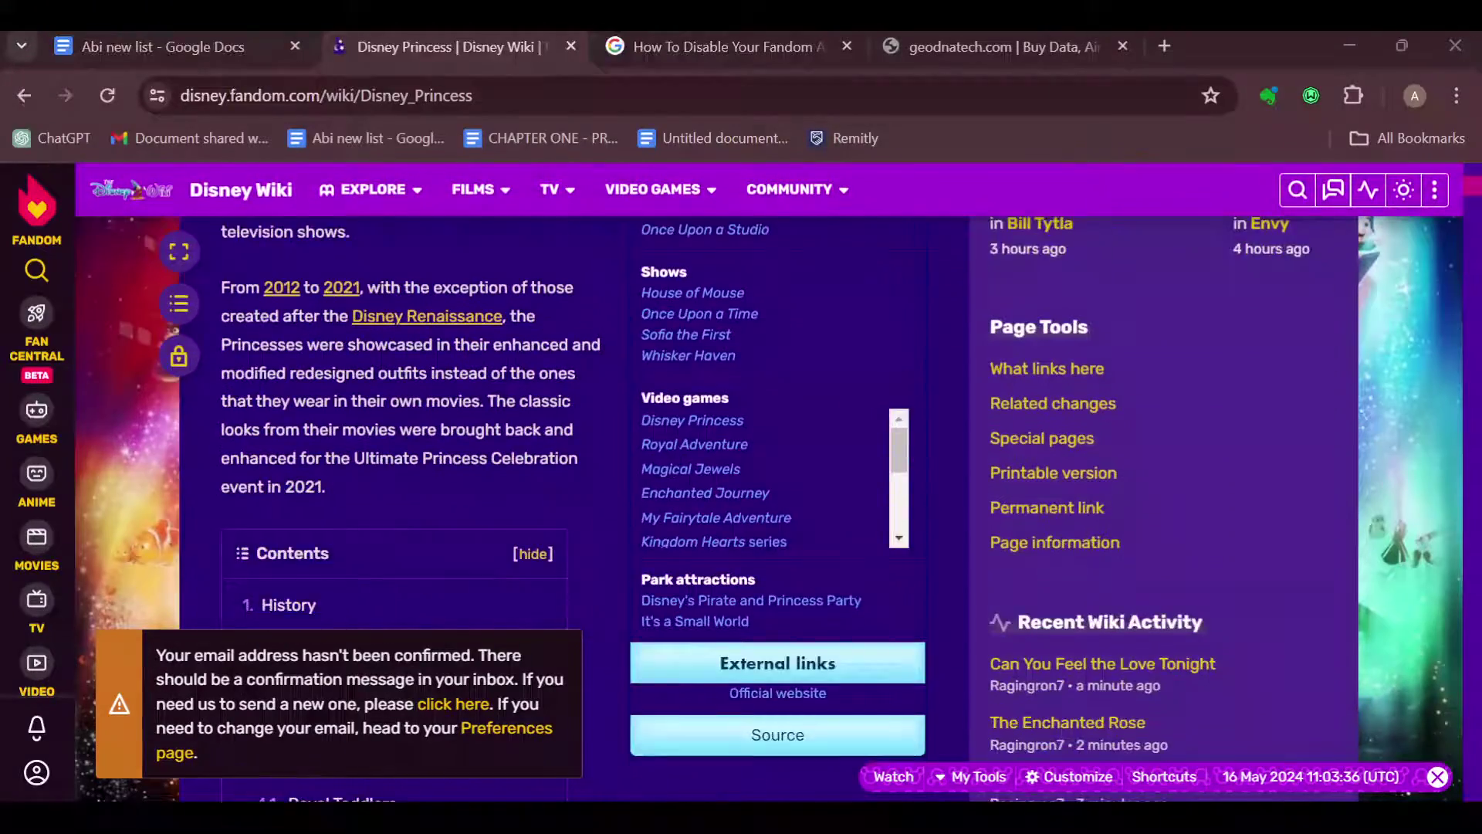
{"action": "scroll", "coordinate": [463, 441], "scroll_direction": "down", "scroll_amount": 3}
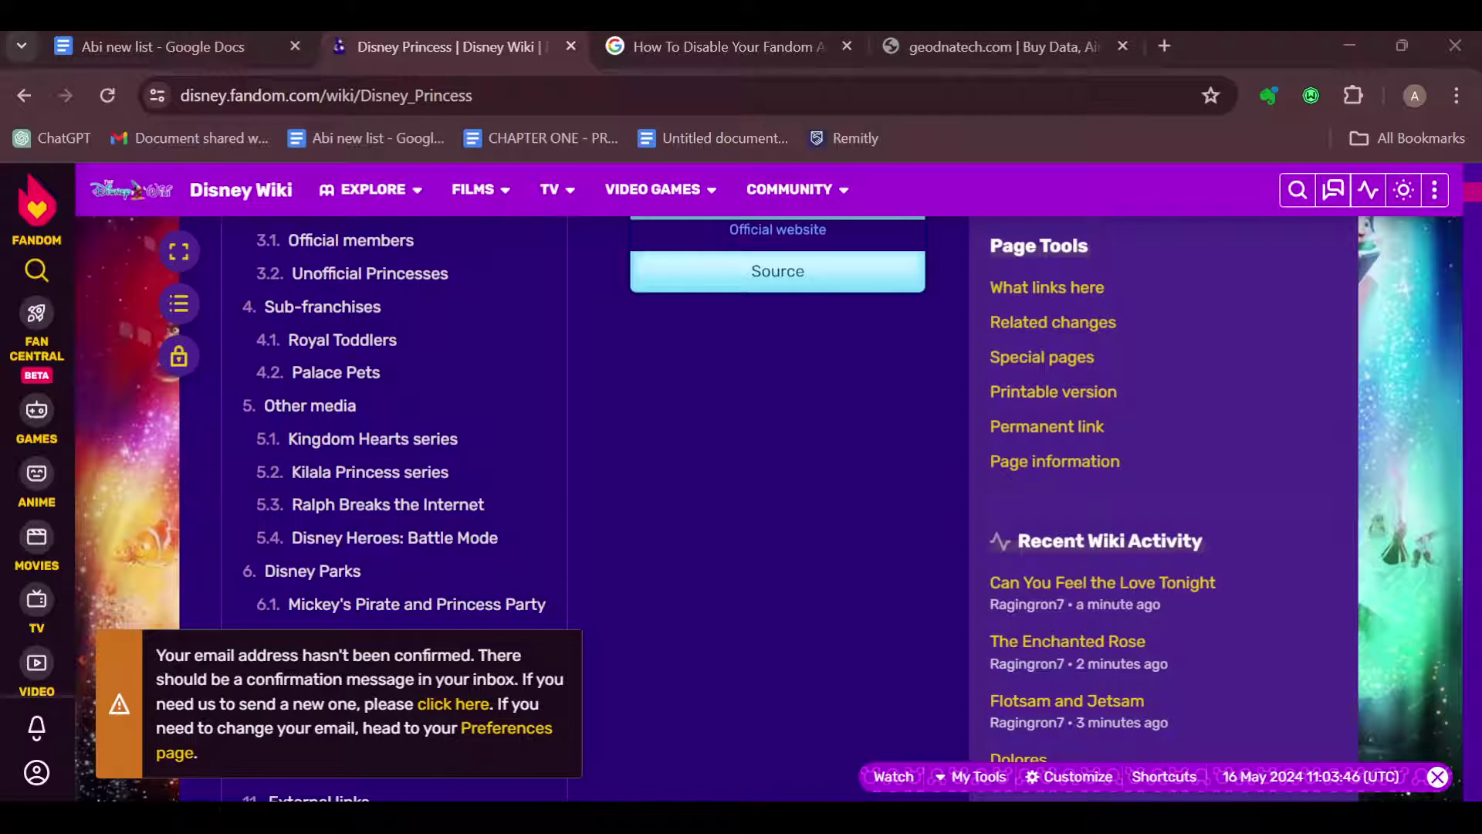
{"action": "scroll", "coordinate": [742, 465], "scroll_direction": "down", "scroll_amount": 2}
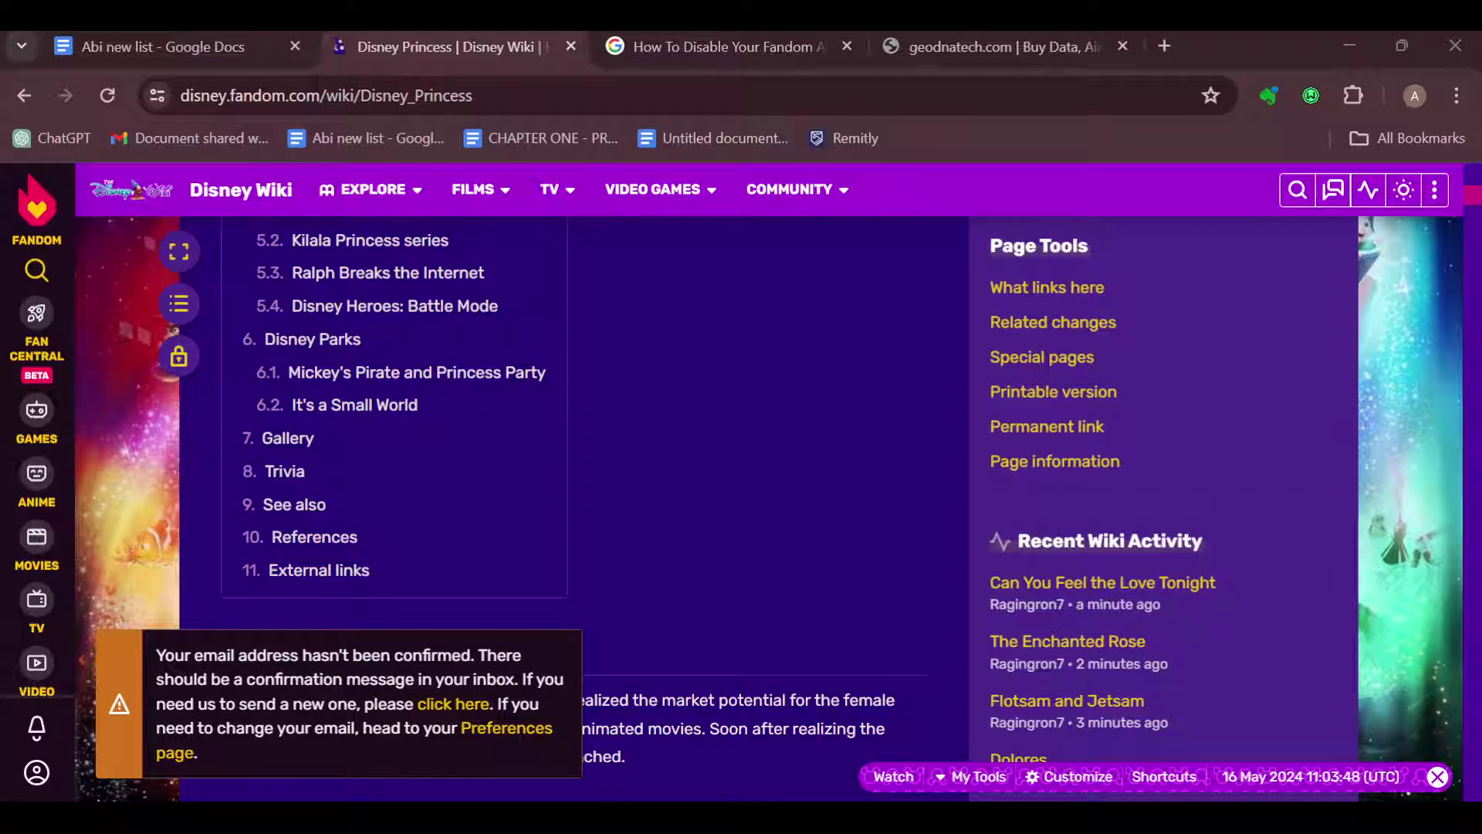
{"action": "scroll", "coordinate": [742, 509], "scroll_direction": "up", "scroll_amount": 5}
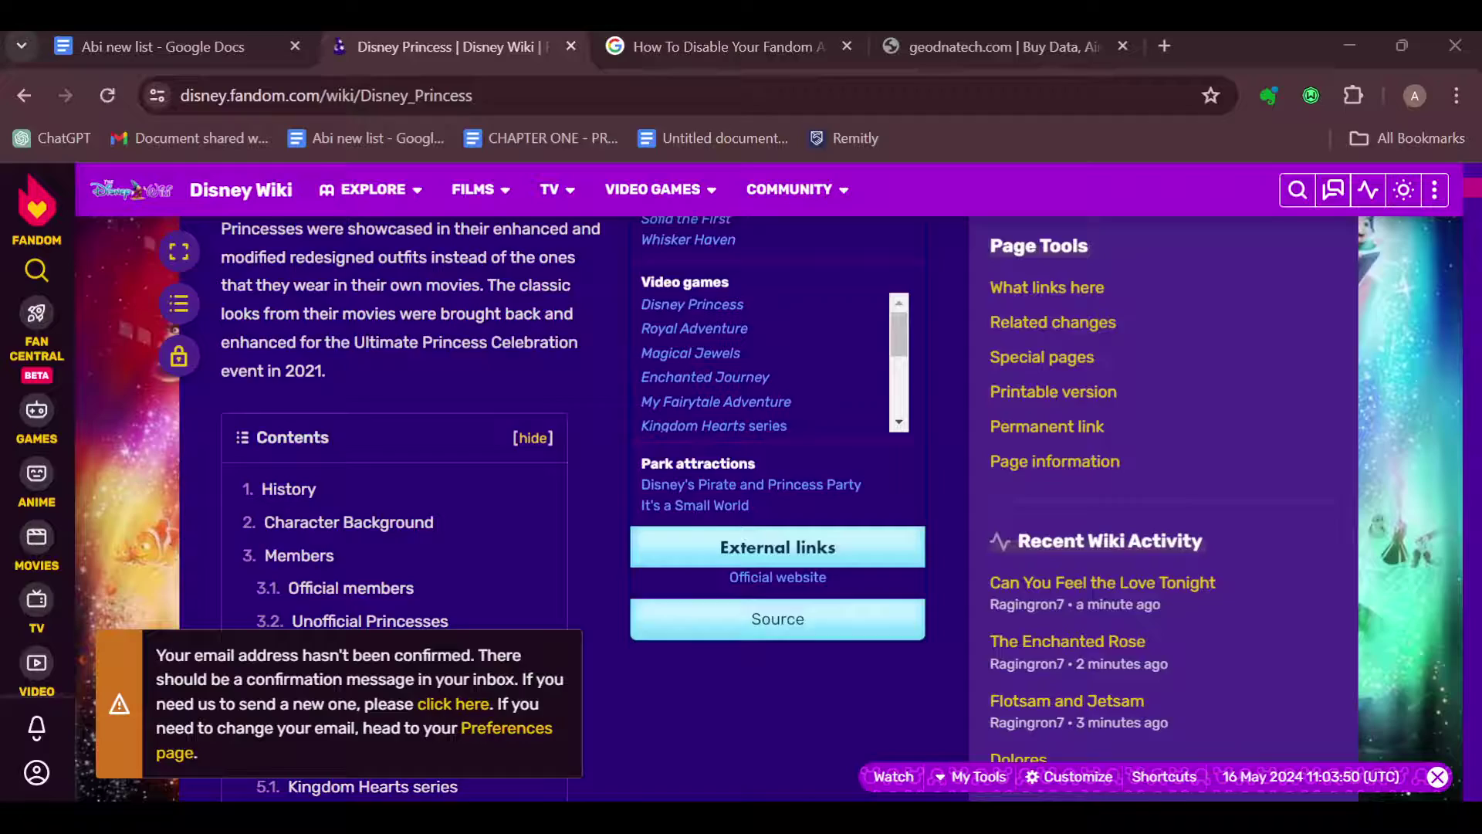
{"action": "scroll", "coordinate": [742, 510], "scroll_direction": "up", "scroll_amount": 4}
{"action": "scroll", "coordinate": [742, 509], "scroll_direction": "up", "scroll_amount": 3}
{"action": "scroll", "coordinate": [742, 509], "scroll_direction": "up", "scroll_amount": 3}
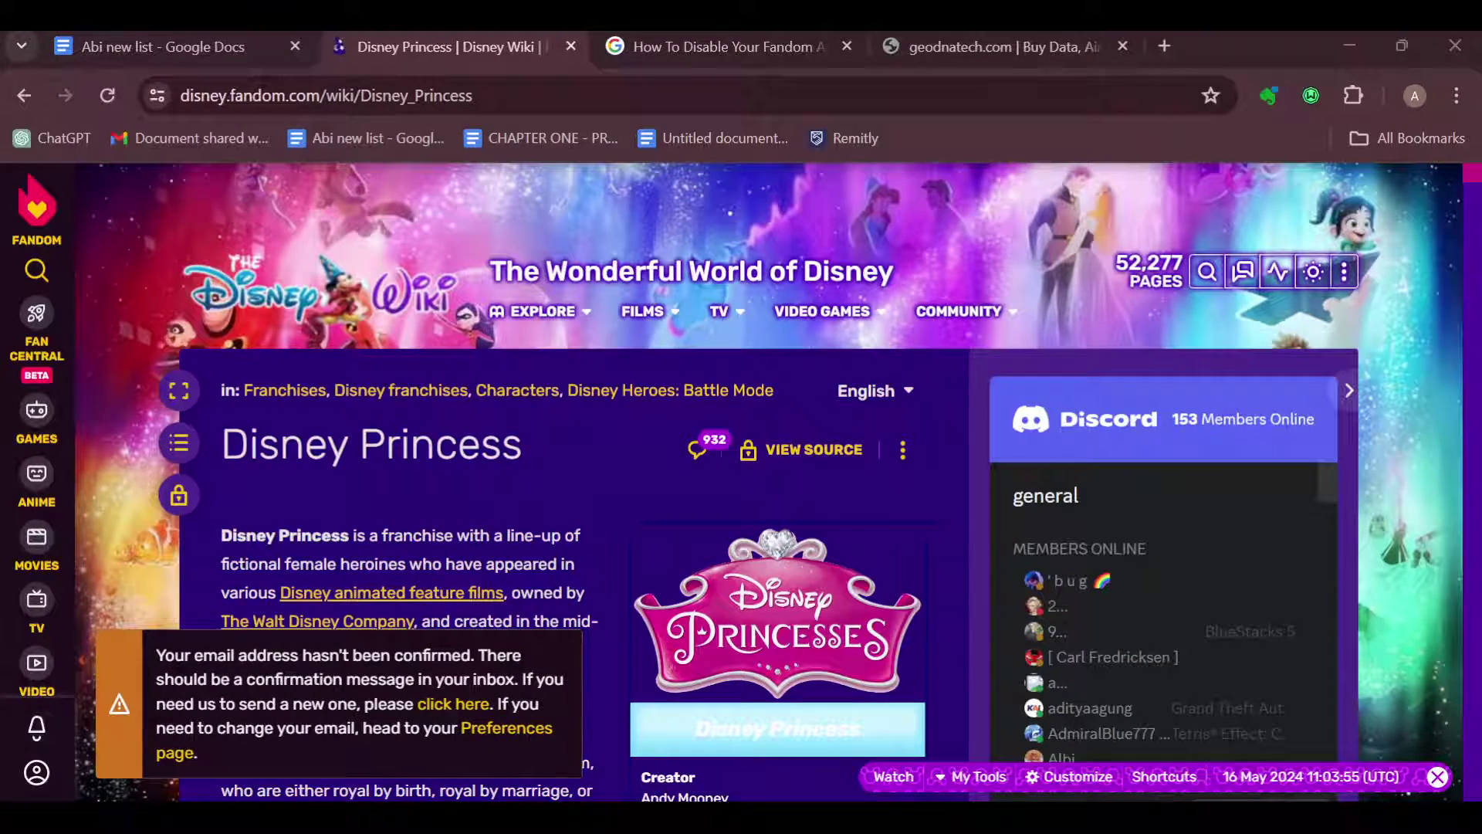
Return to the Fandom home page and choose View Profile from the account menu
{"action": "left_click", "coordinate": [35, 771]}
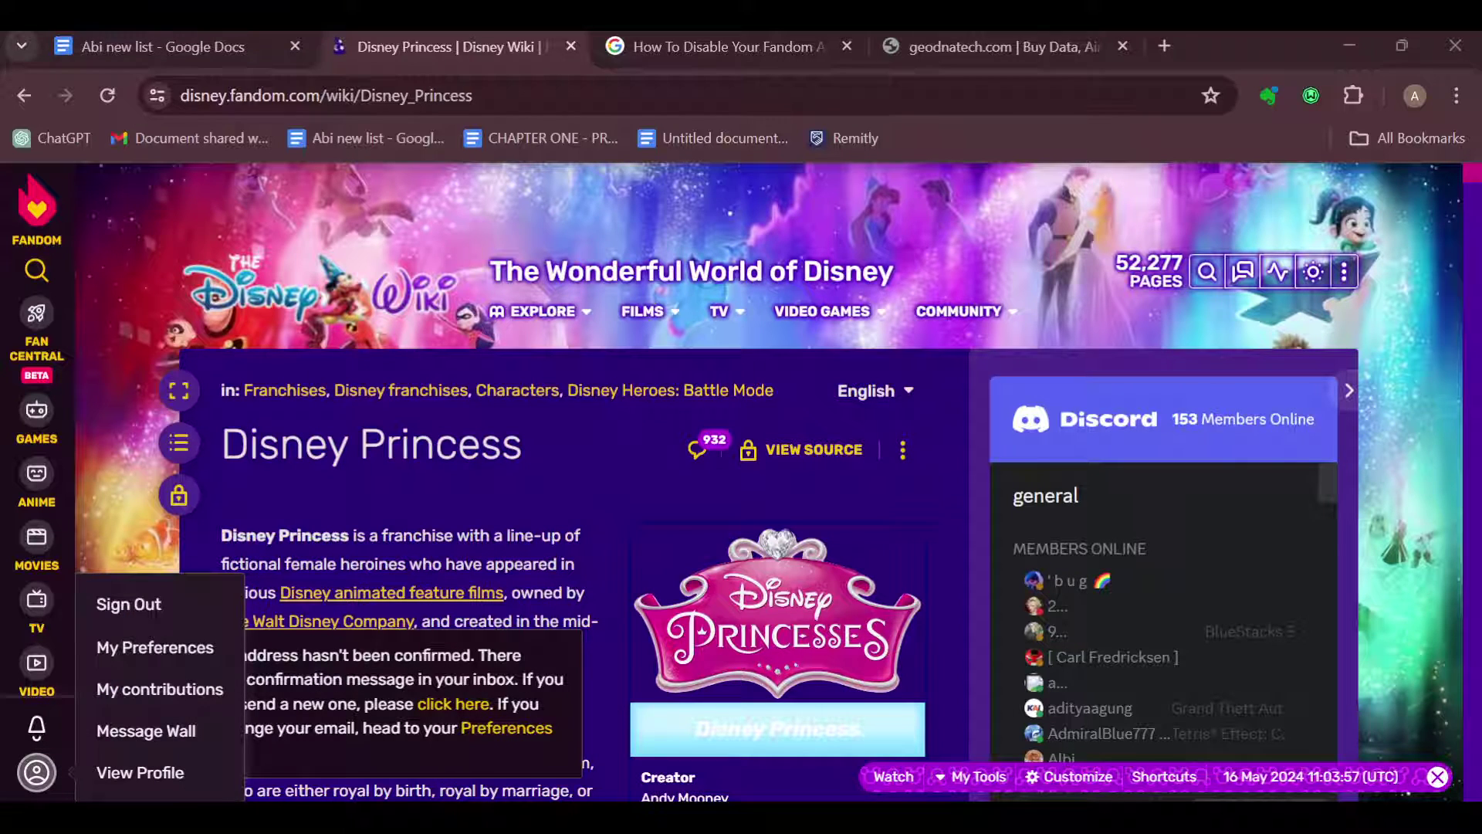
{"action": "left_click", "coordinate": [46, 220]}
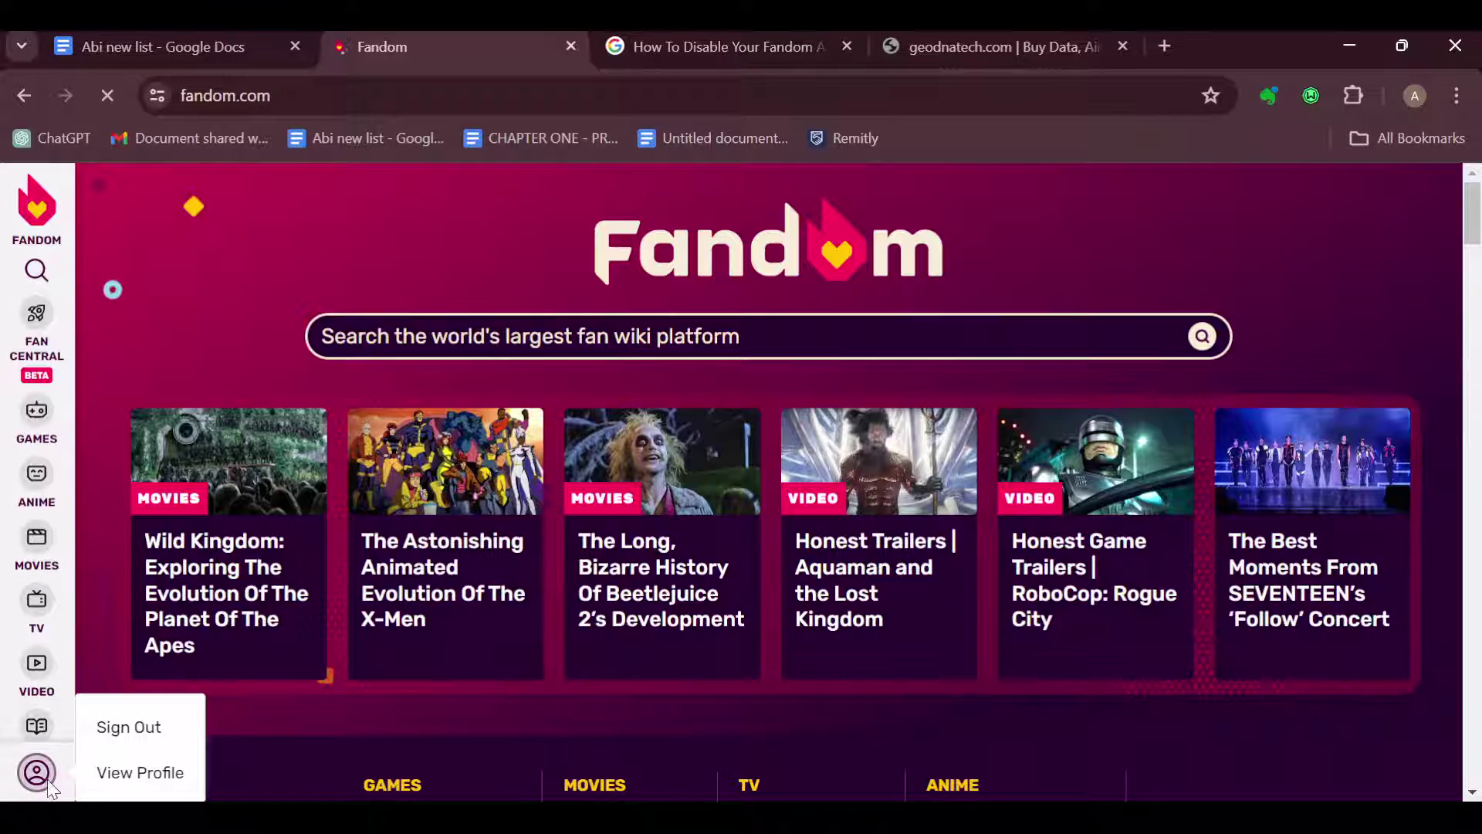
{"action": "left_click", "coordinate": [116, 773]}
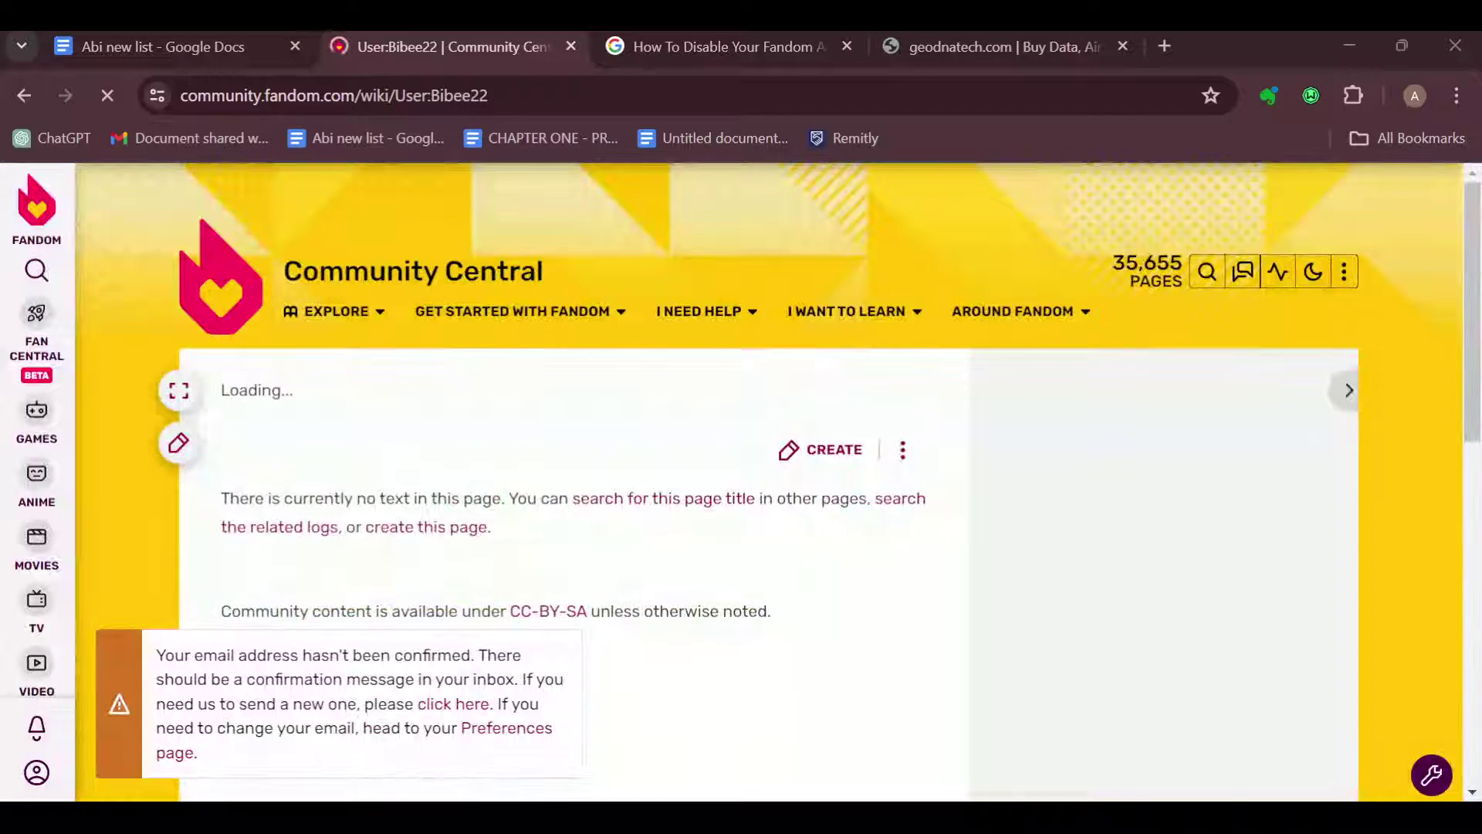
{"action": "scroll", "coordinate": [742, 463], "scroll_direction": "down", "scroll_amount": 2}
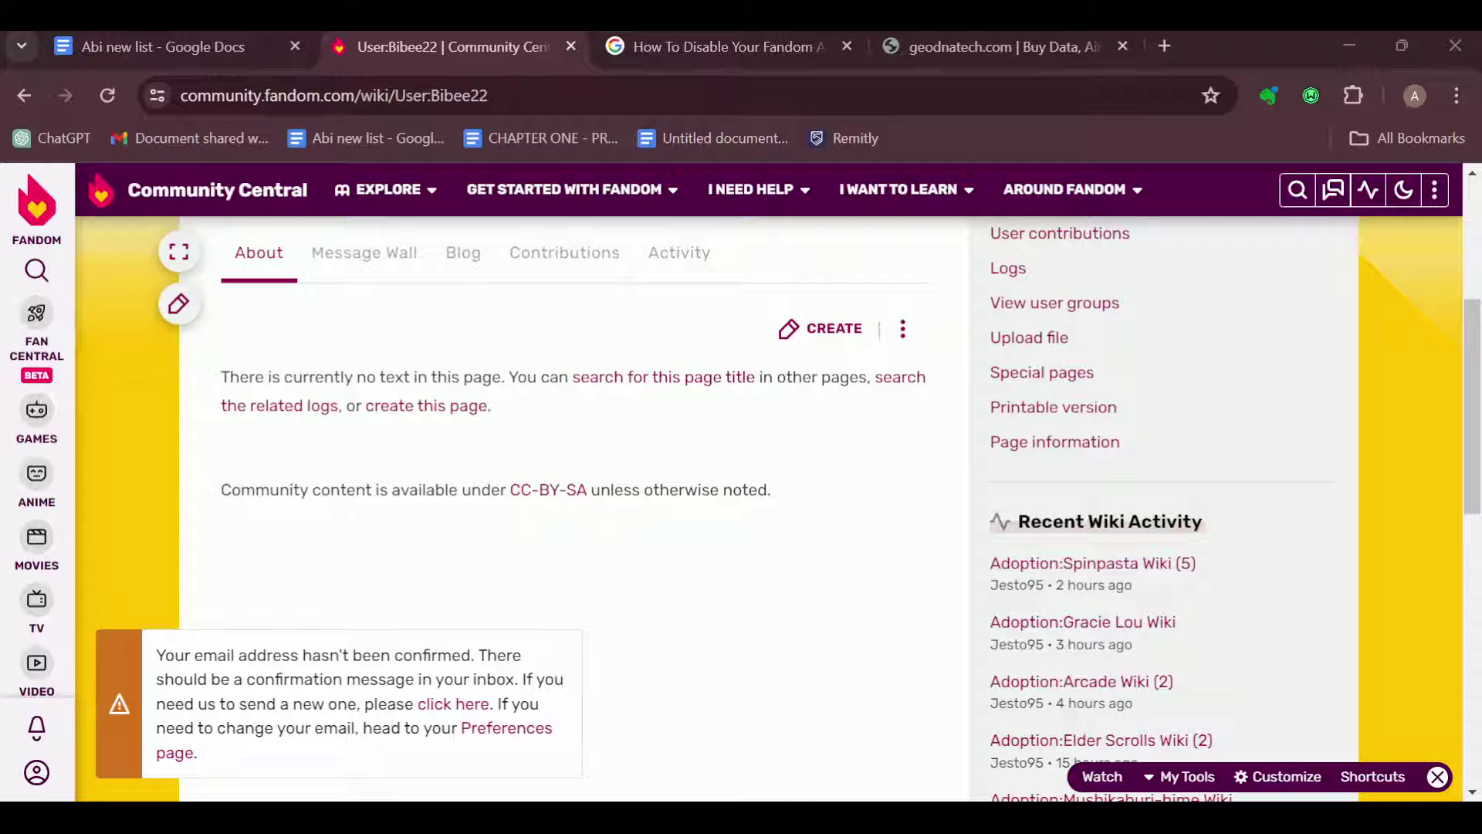
{"action": "scroll", "coordinate": [764, 480], "scroll_direction": "down", "scroll_amount": 10}
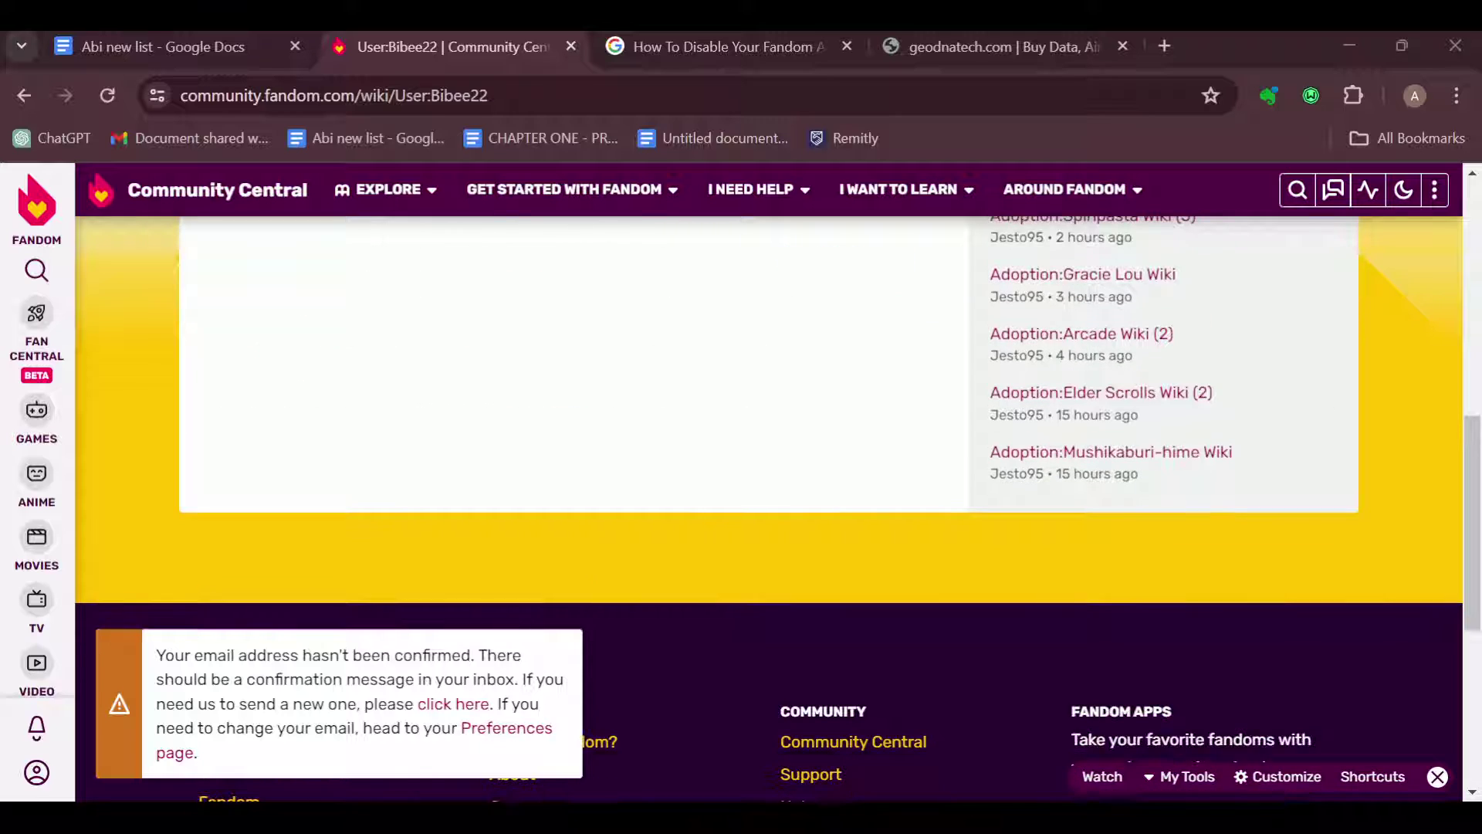
{"action": "scroll", "coordinate": [764, 481], "scroll_direction": "up", "scroll_amount": 15}
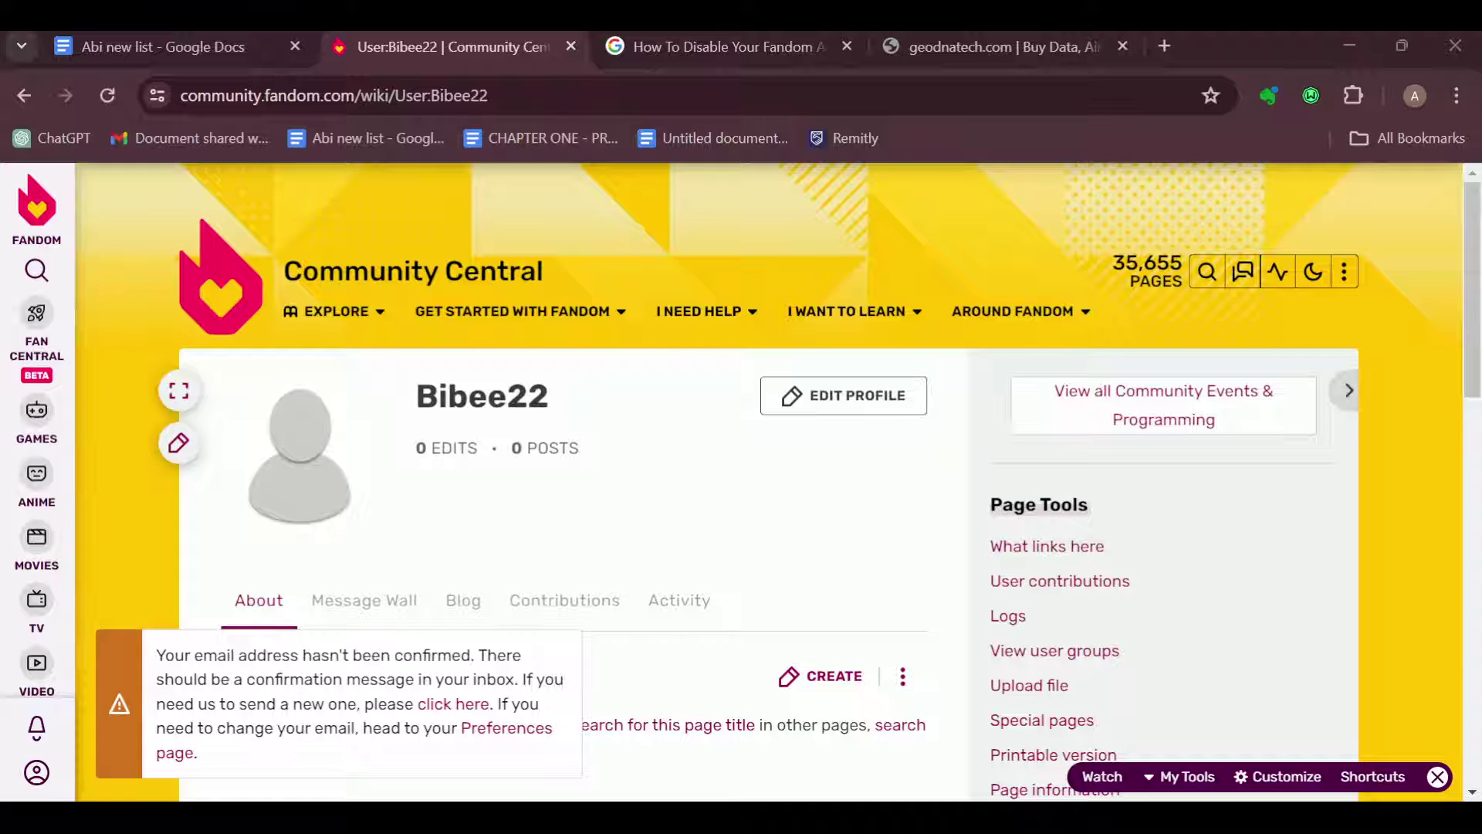
{"action": "scroll", "coordinate": [770, 481], "scroll_direction": "down", "scroll_amount": 4}
{"action": "scroll", "coordinate": [771, 481], "scroll_direction": "down", "scroll_amount": 10}
{"action": "scroll", "coordinate": [770, 481], "scroll_direction": "up", "scroll_amount": 10}
{"action": "scroll", "coordinate": [770, 481], "scroll_direction": "up", "scroll_amount": 4}
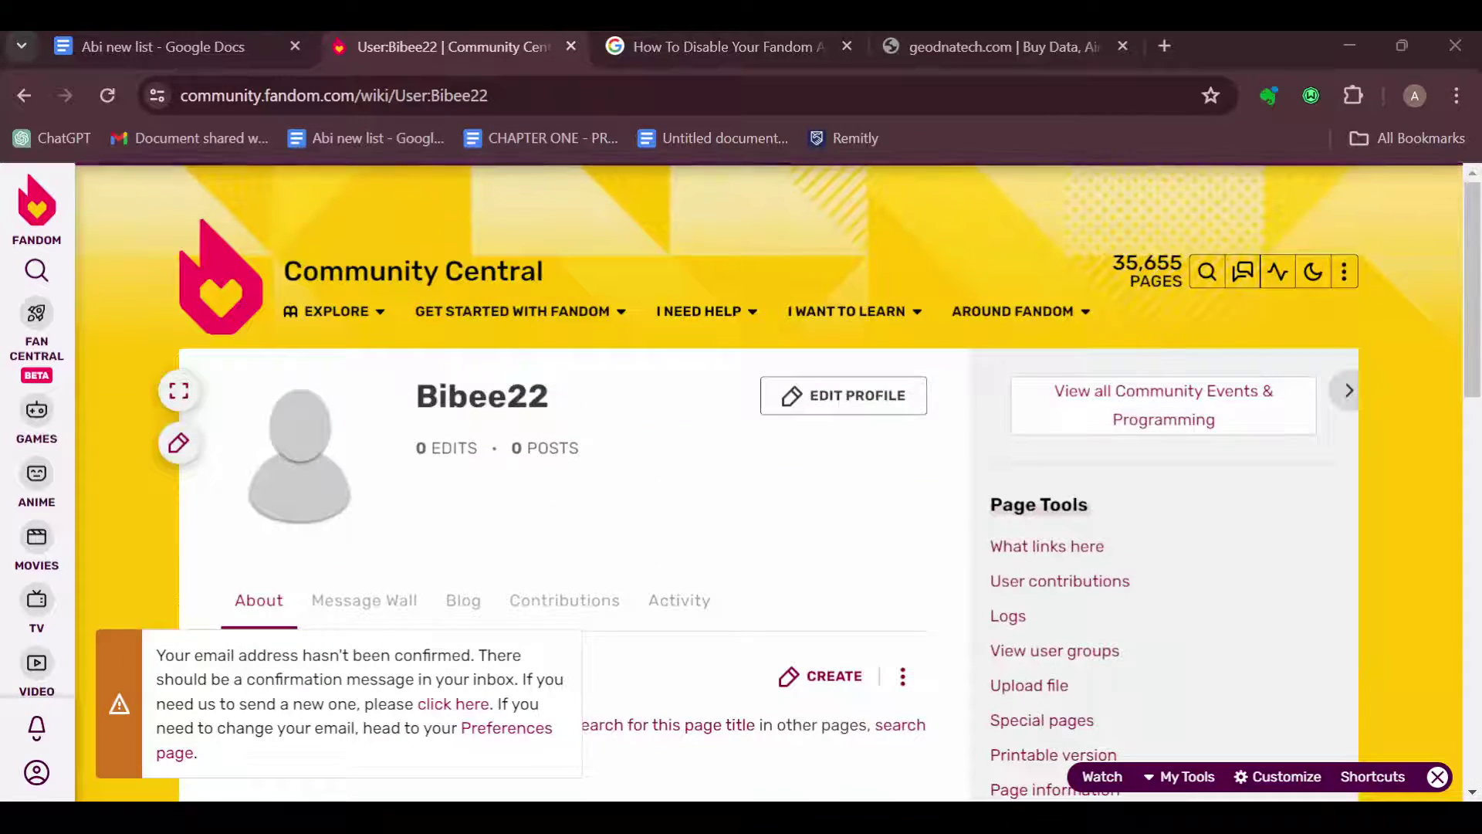
Review the loaded Community Central profile showing zero edits and posts, then return home
{"action": "left_click", "coordinate": [36, 205]}
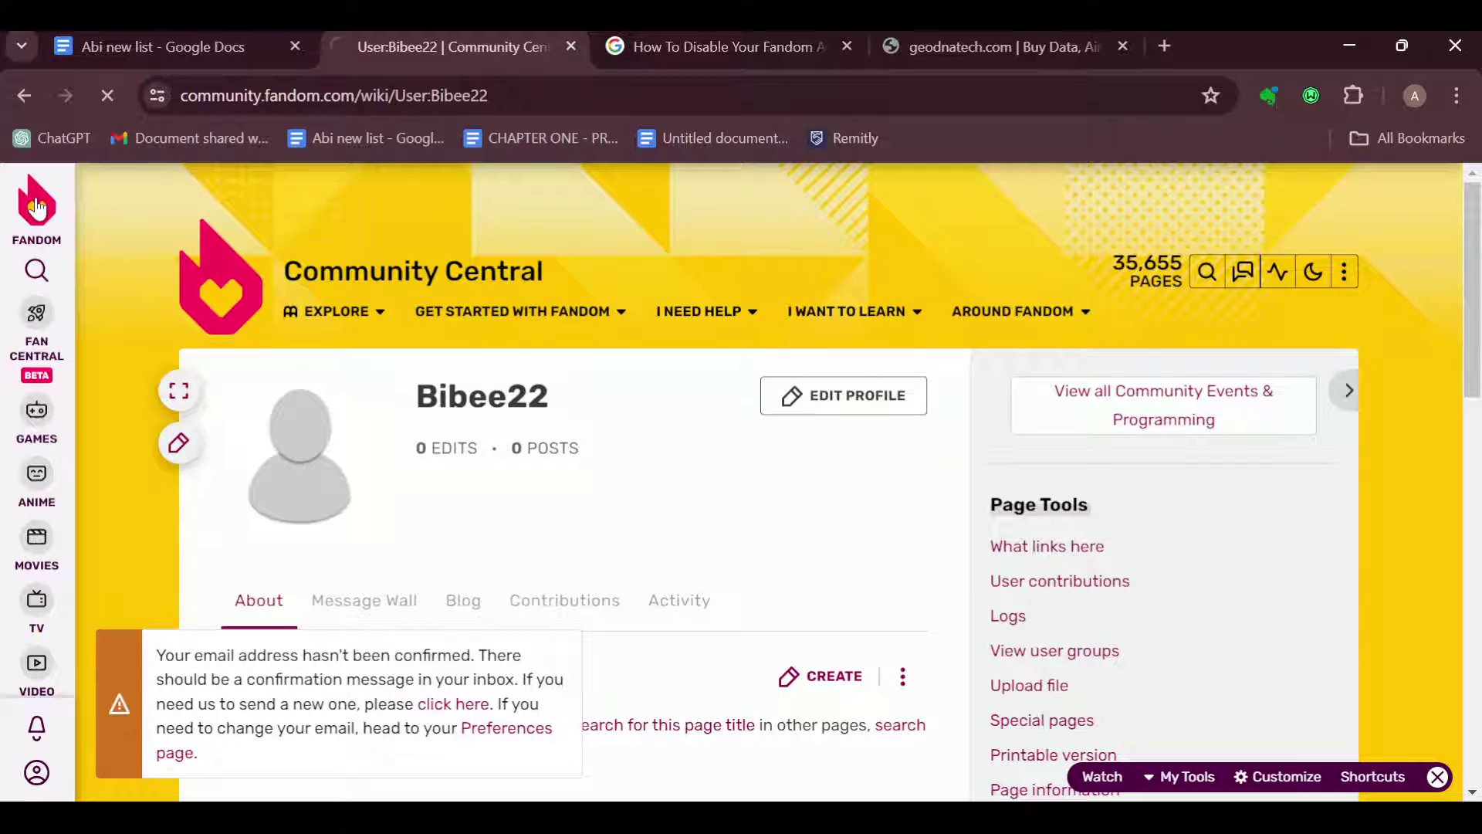